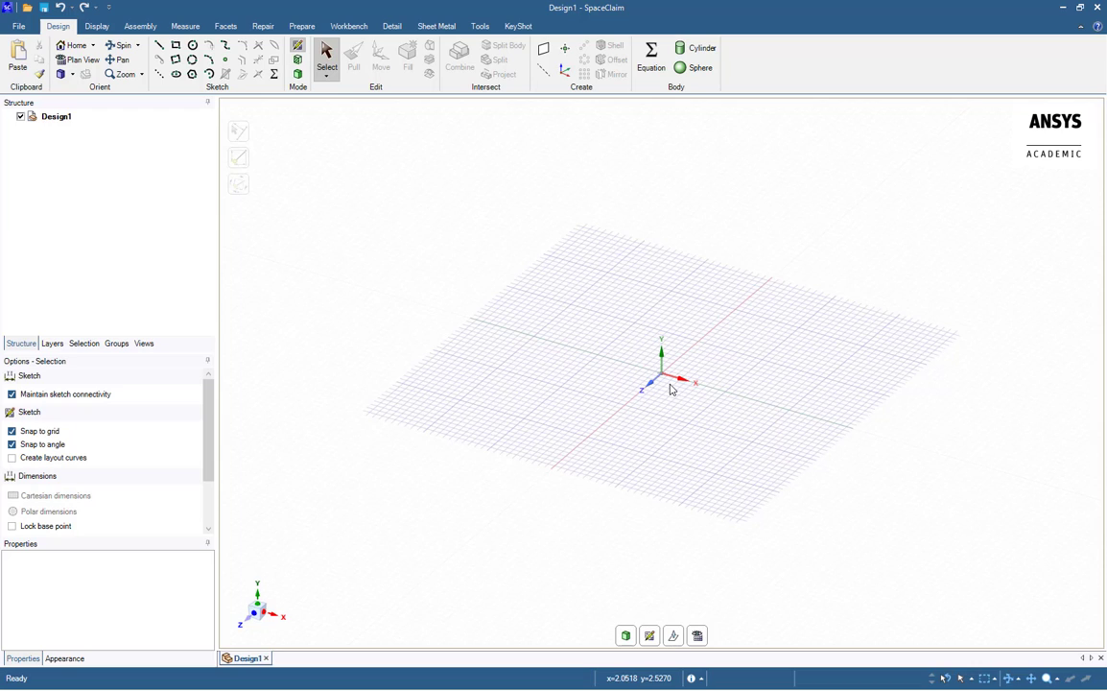
Change Design1's length unit to Meters (m) in the SpaceClaim Options Units page
left_click(19, 26)
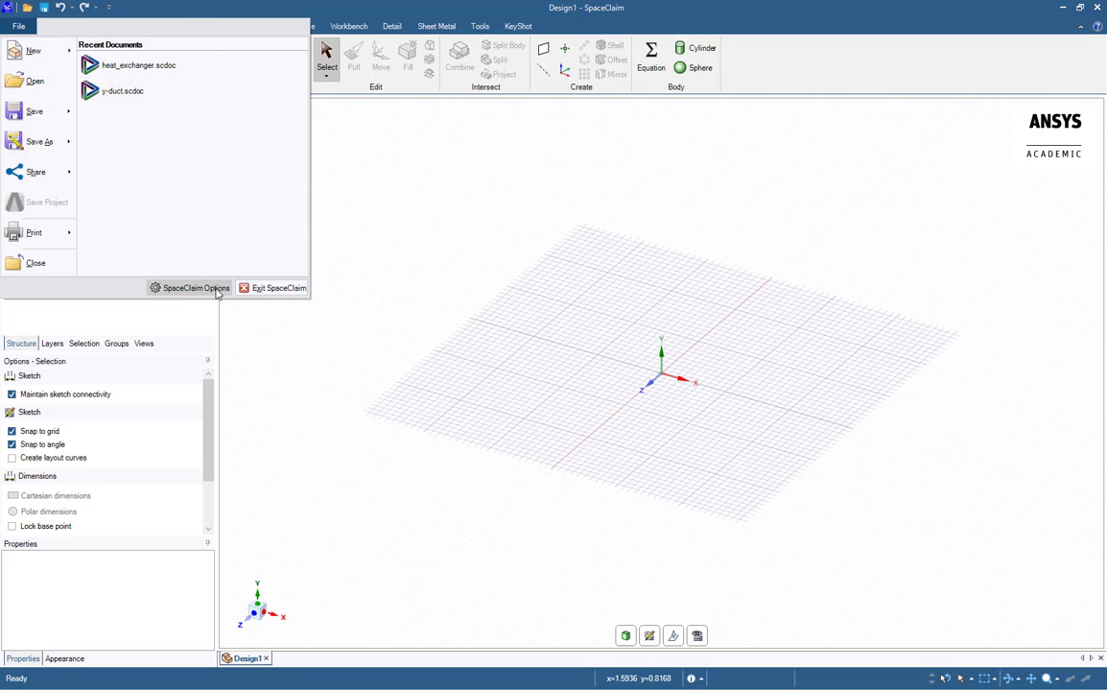
key("Escape")
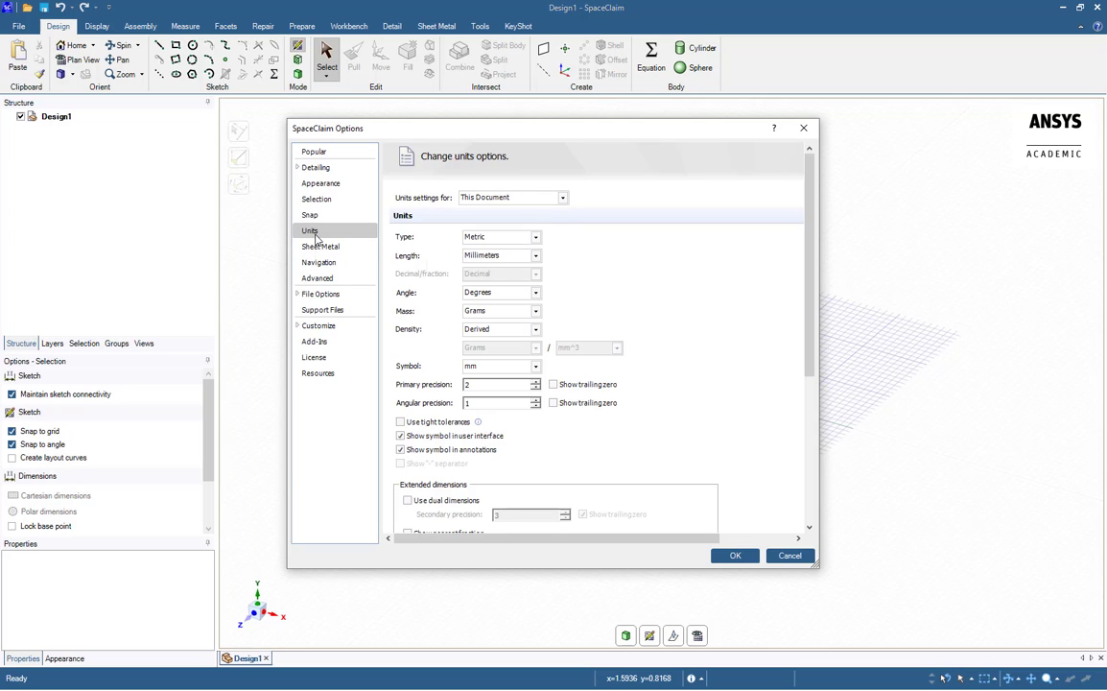
left_click(518, 255)
left_click(484, 313)
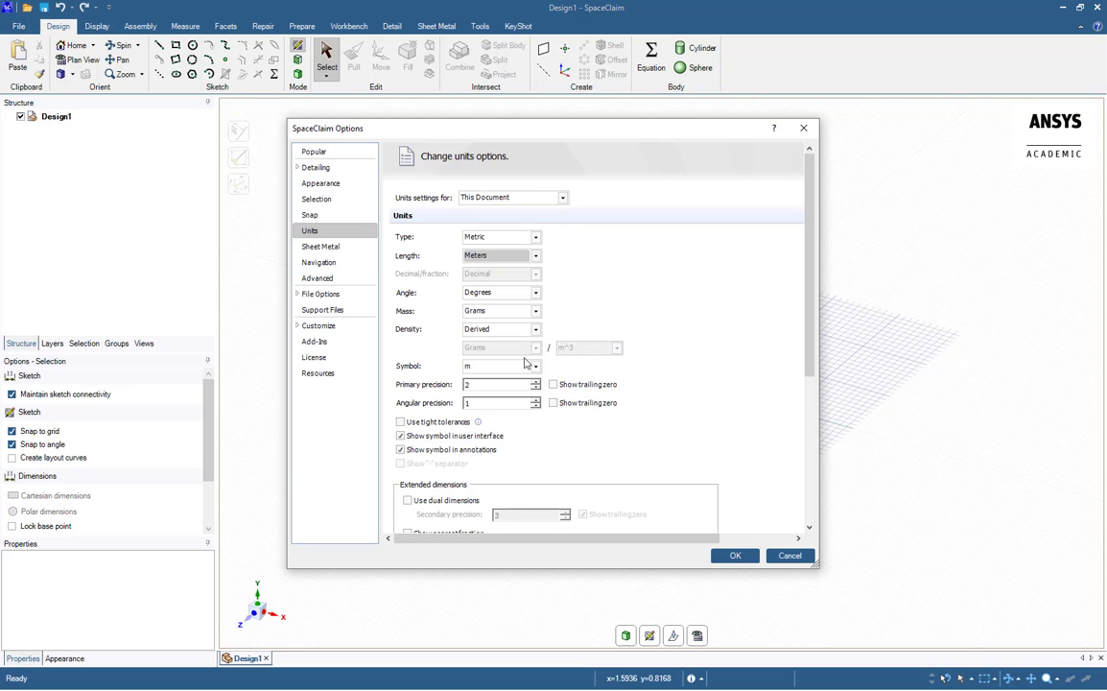
left_click(731, 556)
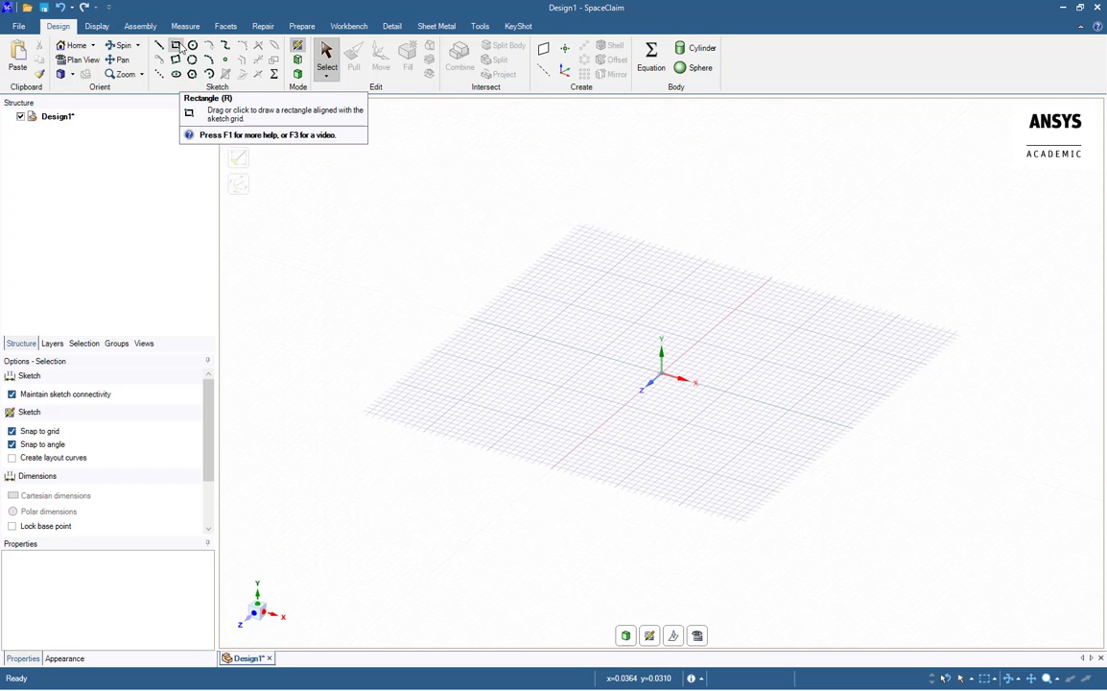
Draw a rectangle from the sketch origin with both sides 1.16 m, forming a square
left_click(177, 46)
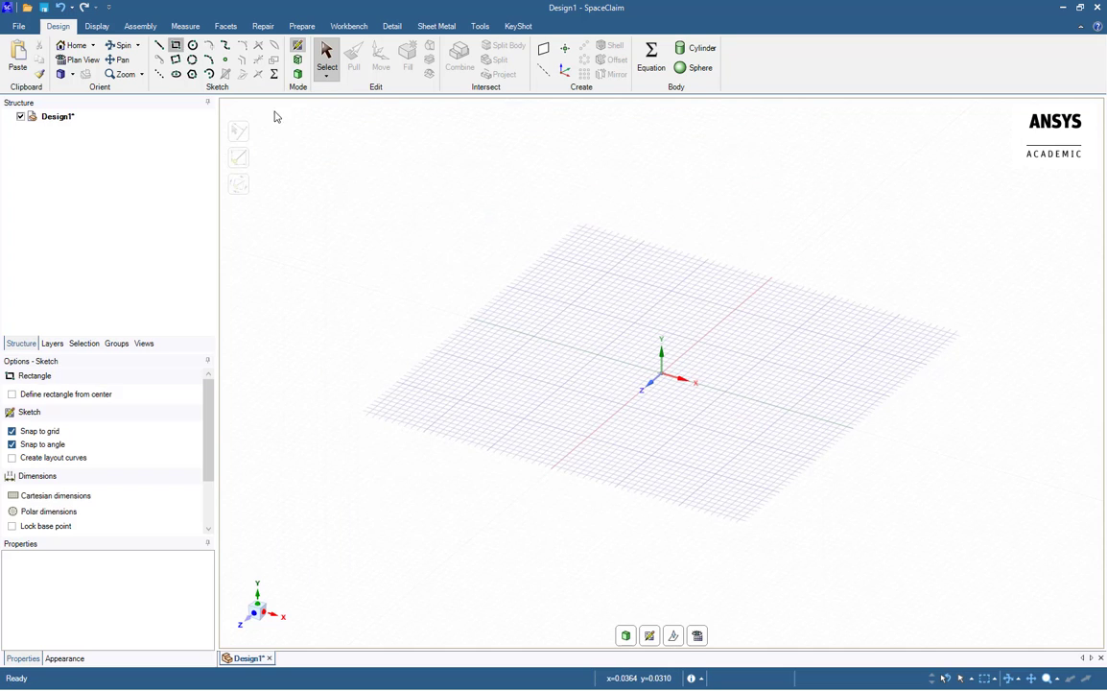
left_click(672, 376)
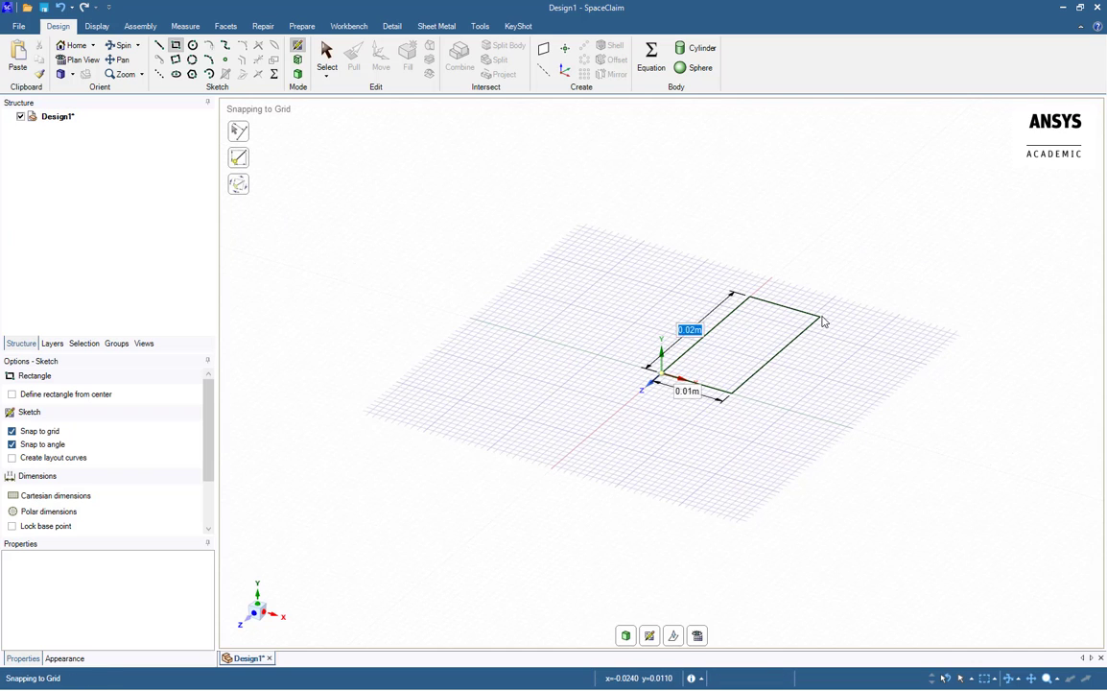
scroll(822, 321, "down", 3)
scroll(822, 321, "down", 4)
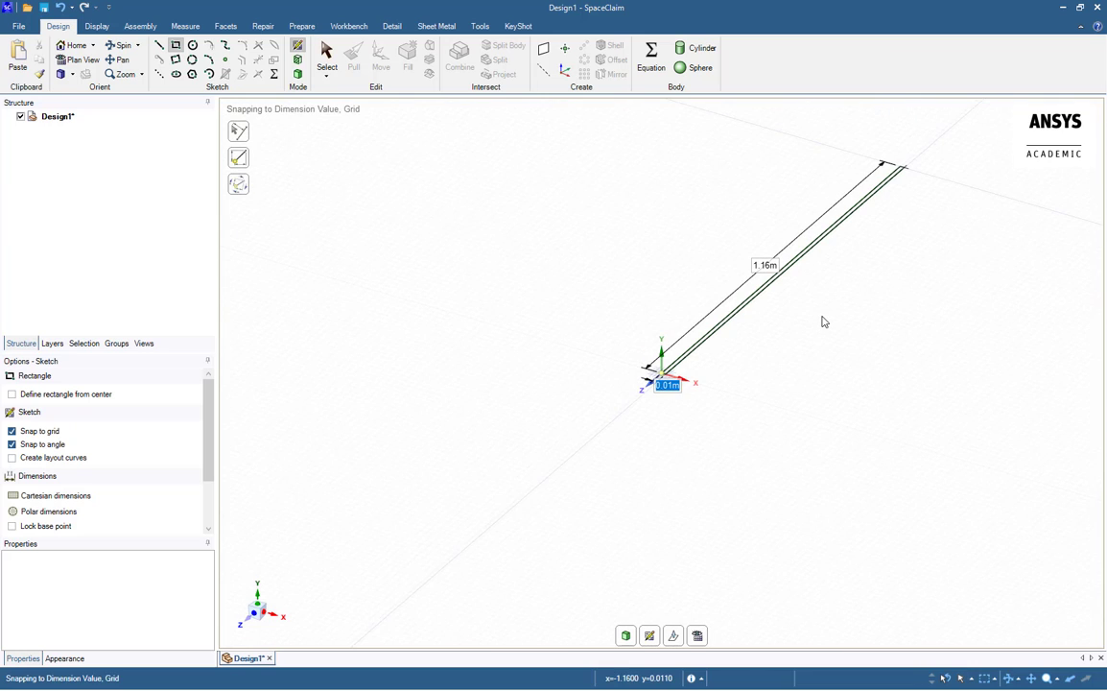
type("1.16")
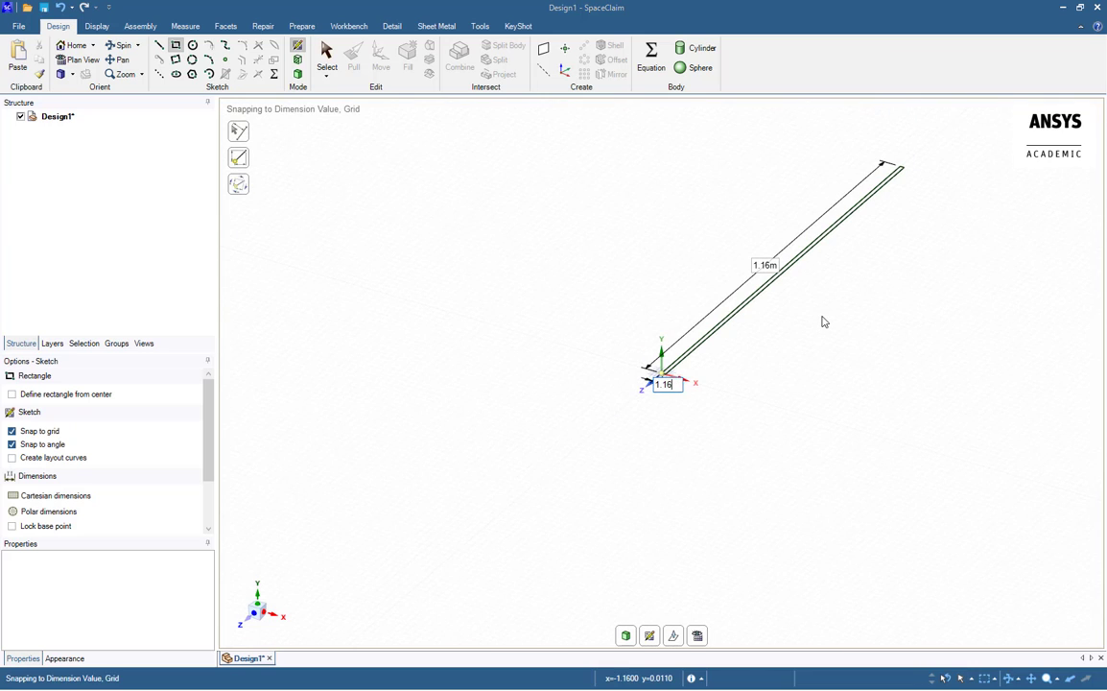
key("Return")
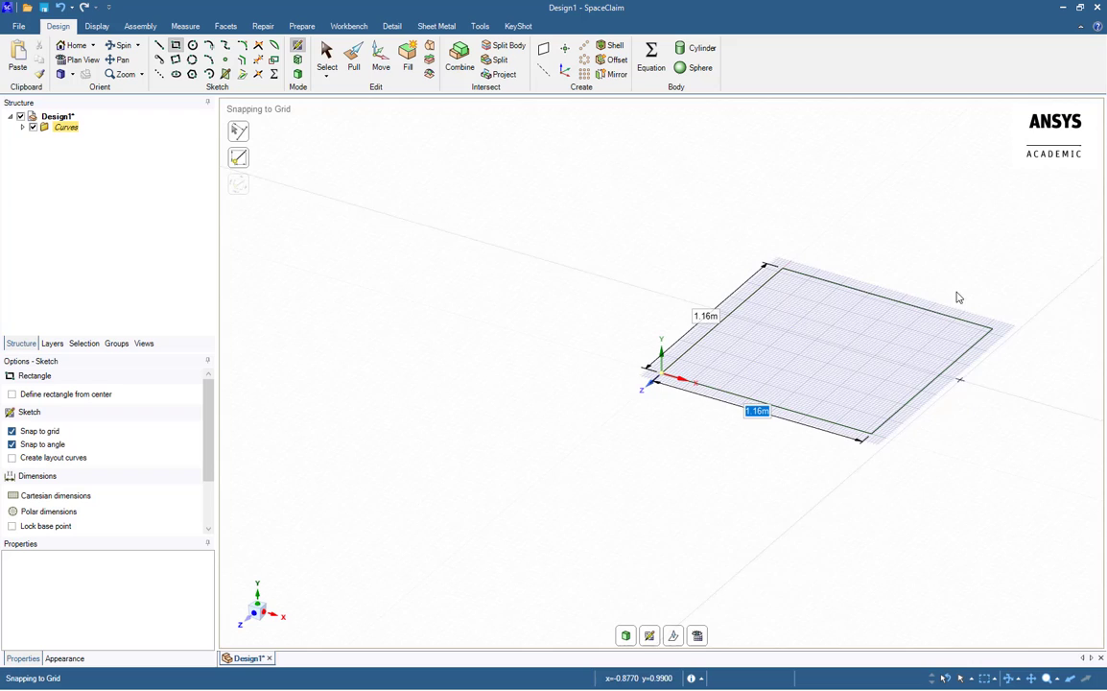
mouse_move(956, 298)
middle_mouse_down("shift")
mouse_move(831, 274)
mouse_move(753, 277)
middle_mouse_up("shift")
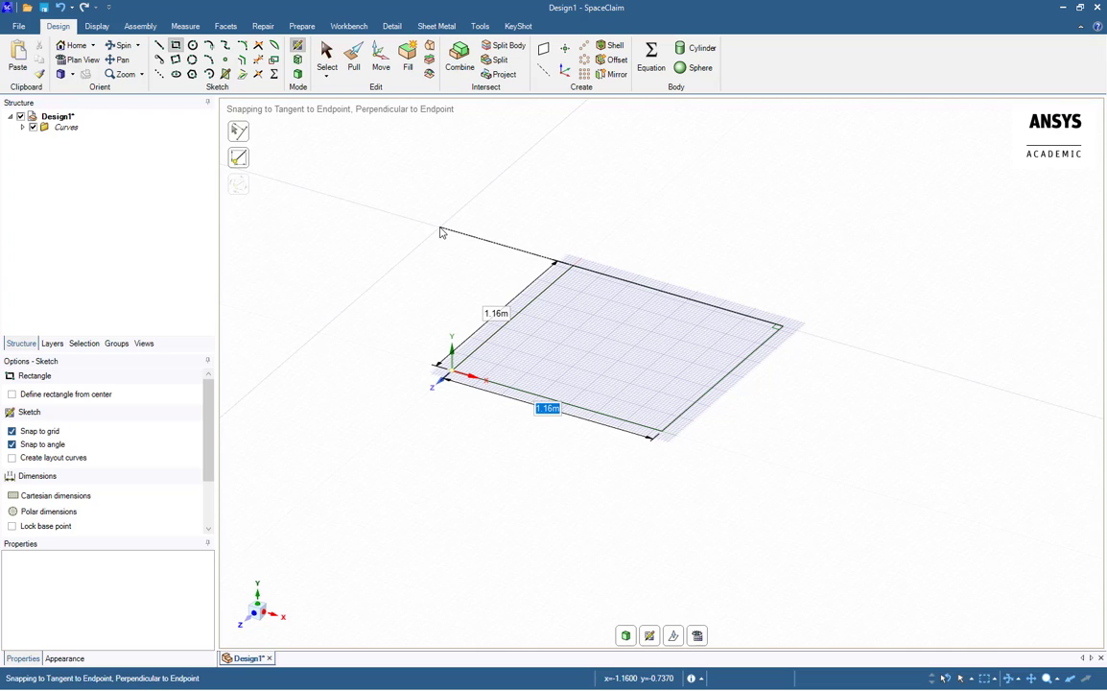
Pull the square face upward into a solid plate 0.116 m thick
left_click(353, 63)
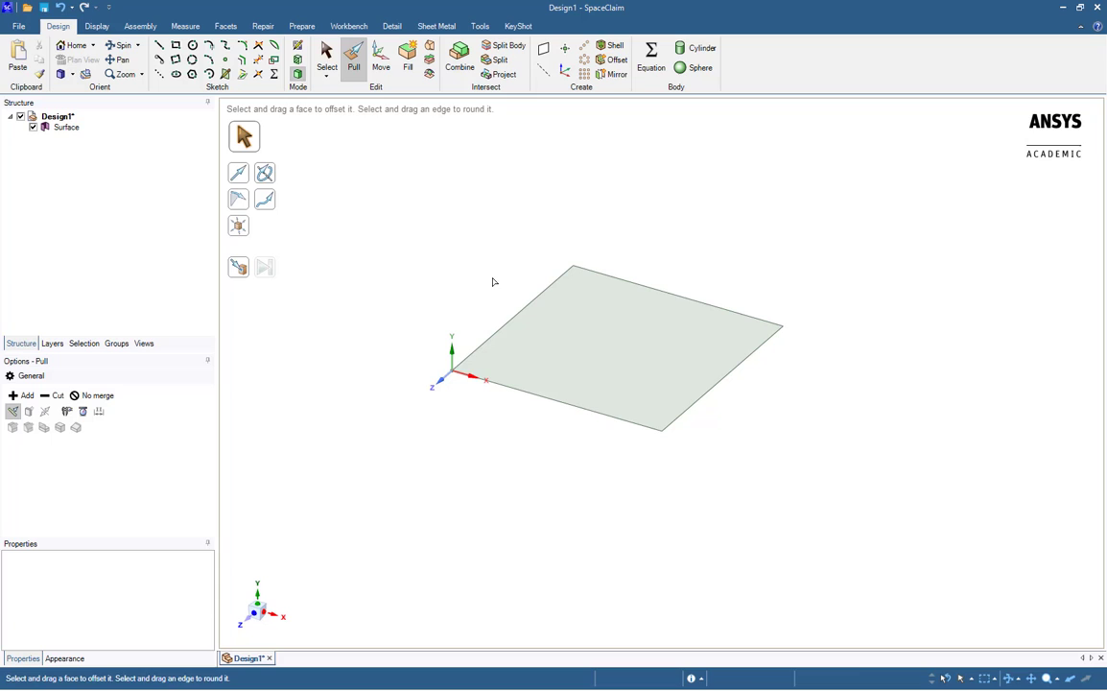
left_click(588, 366)
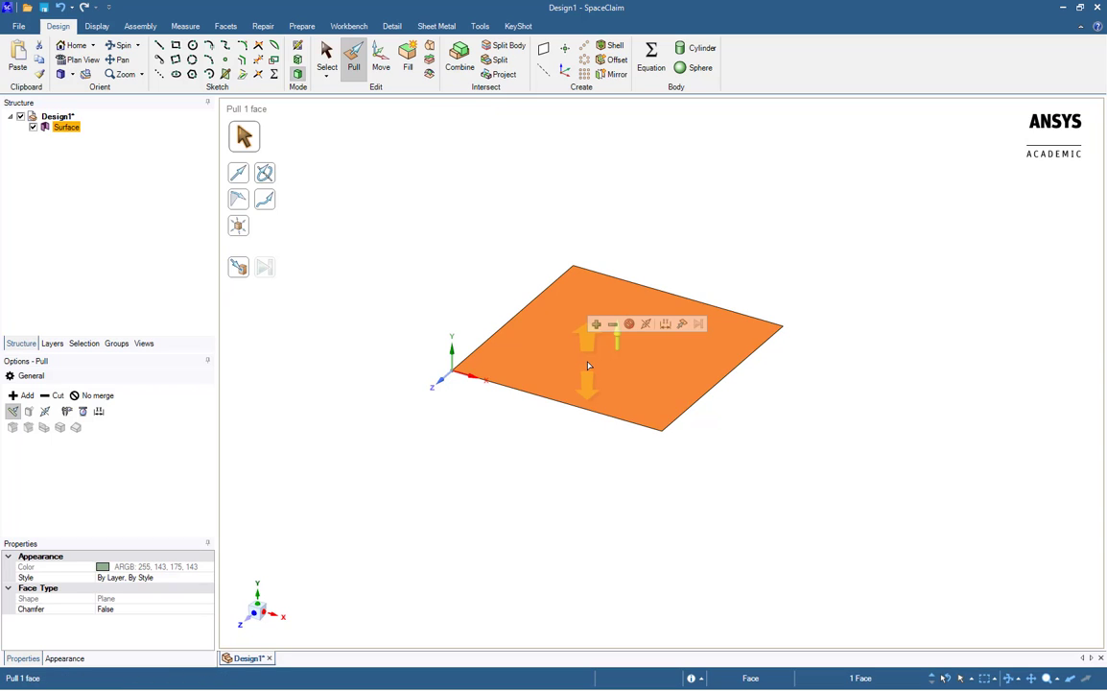
left_click_drag(588, 366, 588, 344)
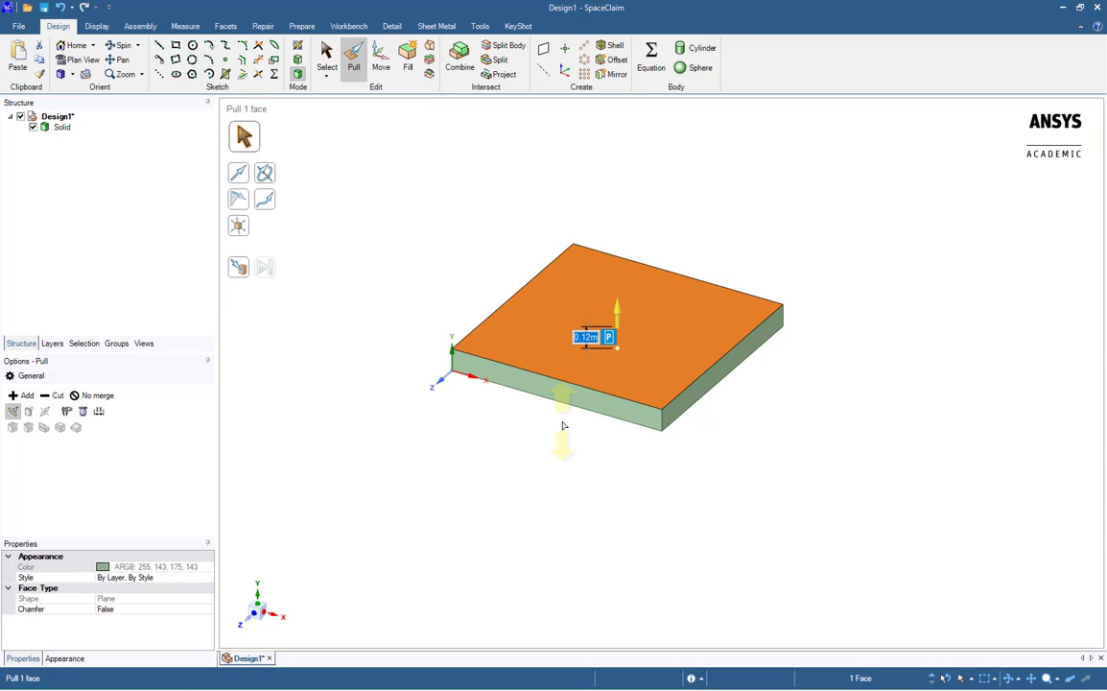
type("0.116")
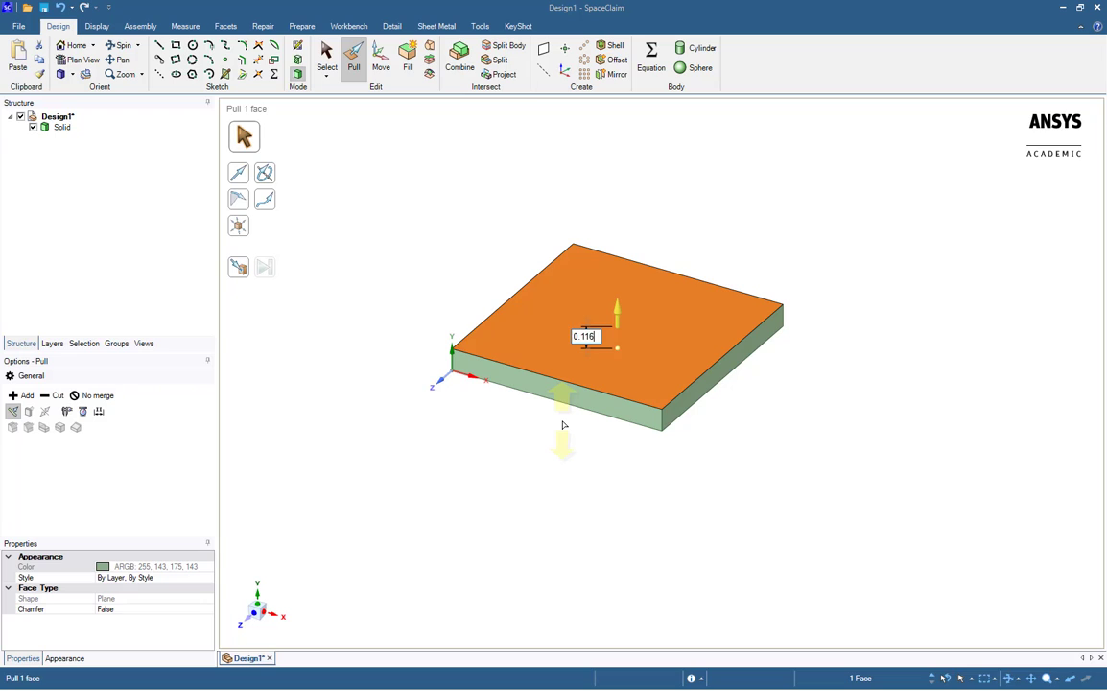
key("Return")
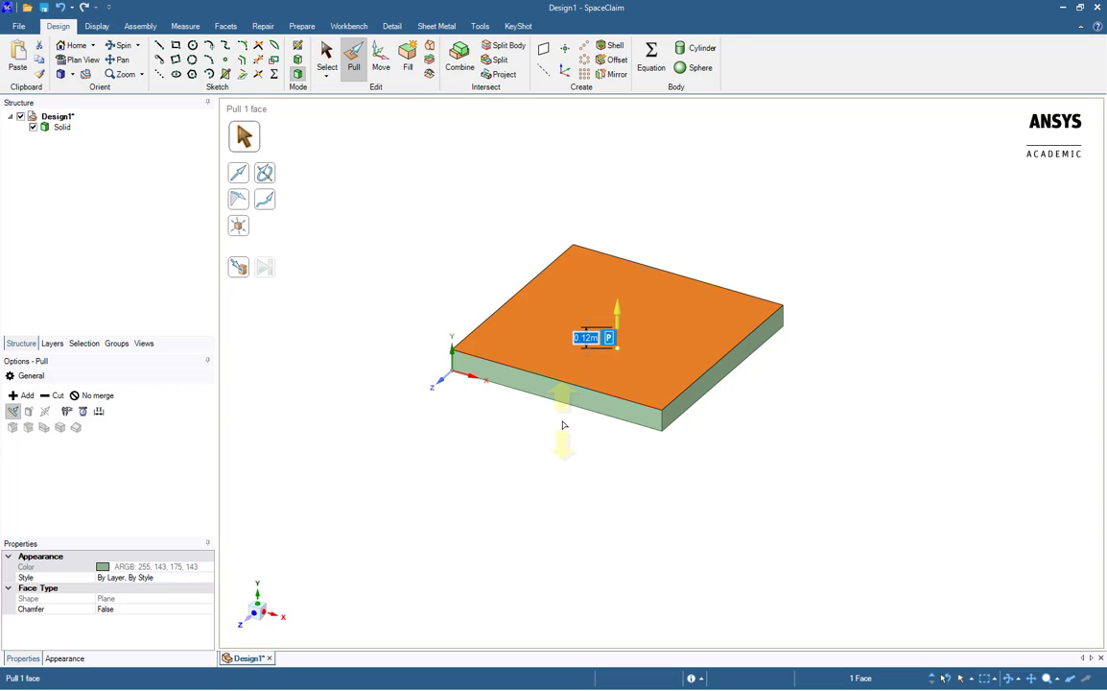
left_click(554, 441)
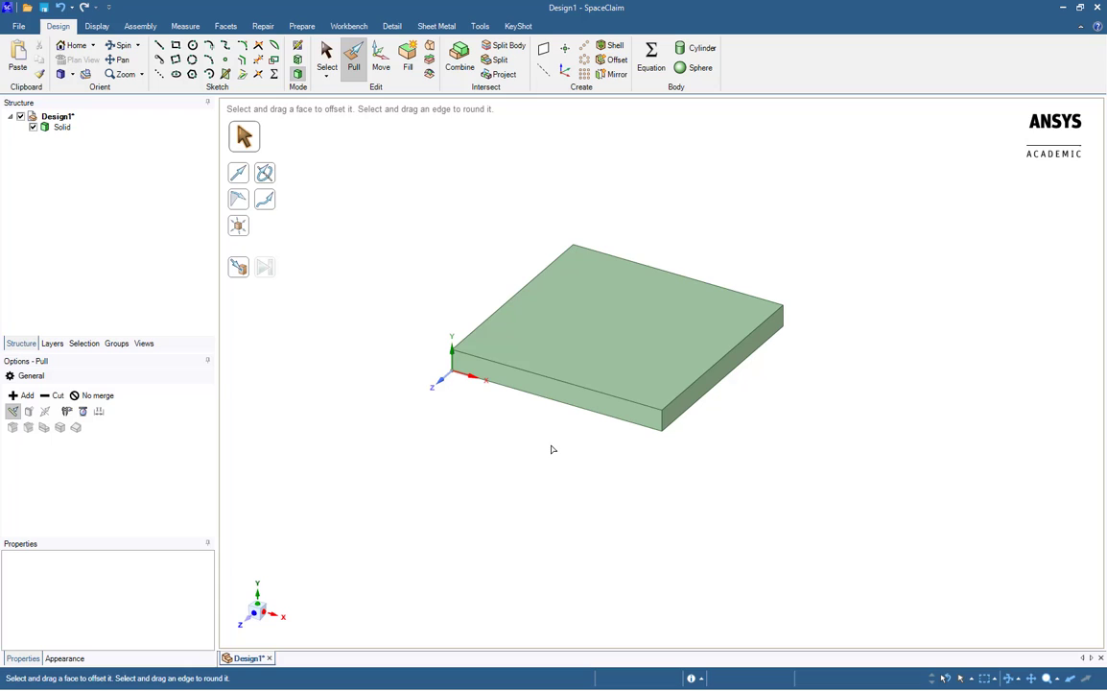
Start a linear pattern of the solid plate along the vertical Y axis
left_click(585, 46)
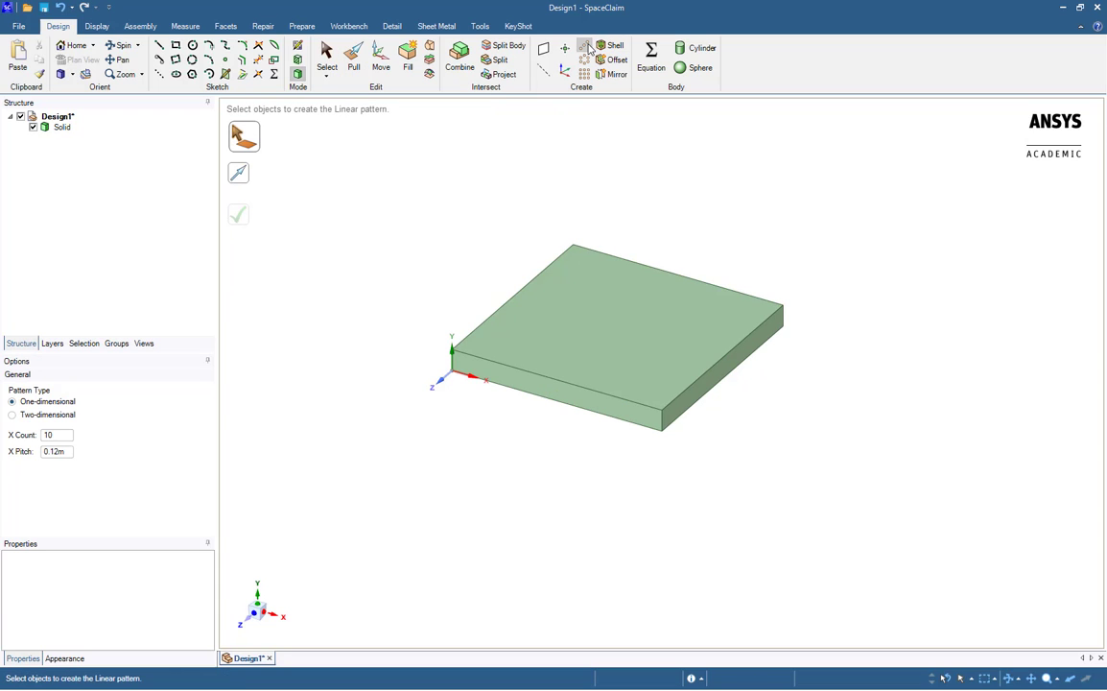
left_click_drag(329, 161, 816, 476)
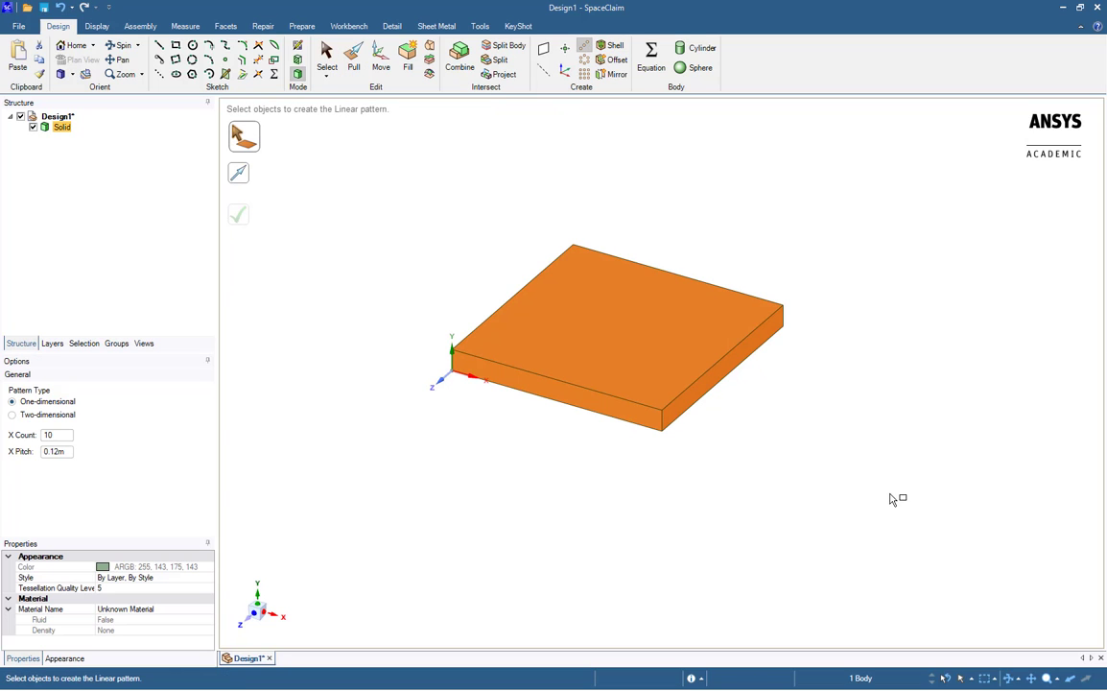
left_click(245, 176)
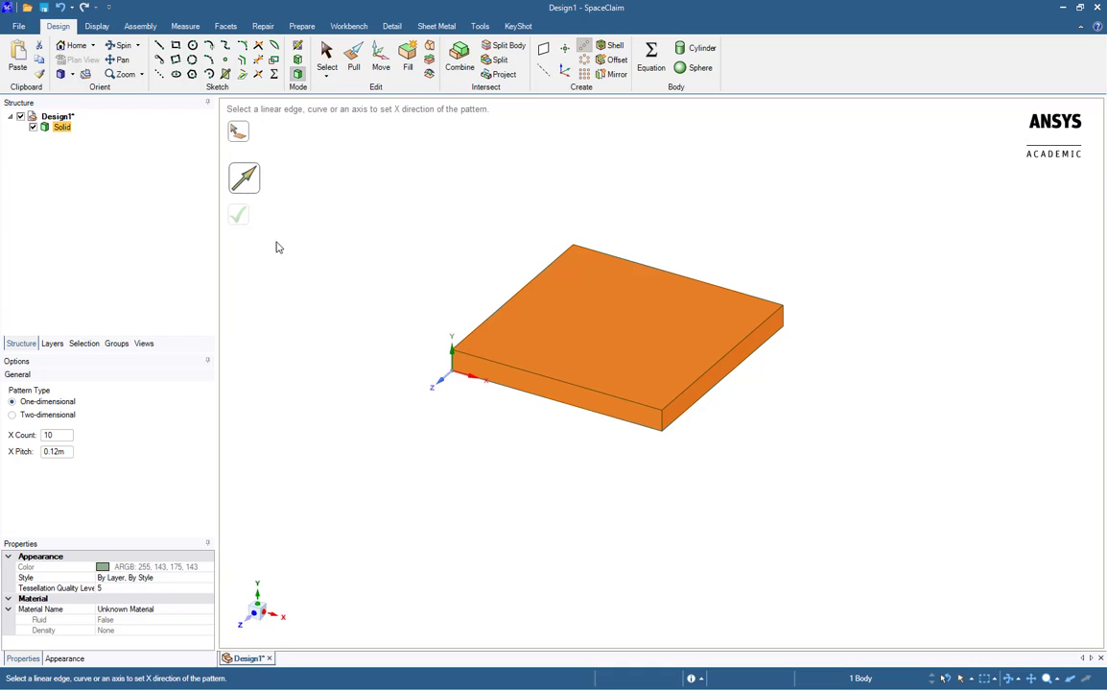
left_click(453, 357)
left_click(453, 357)
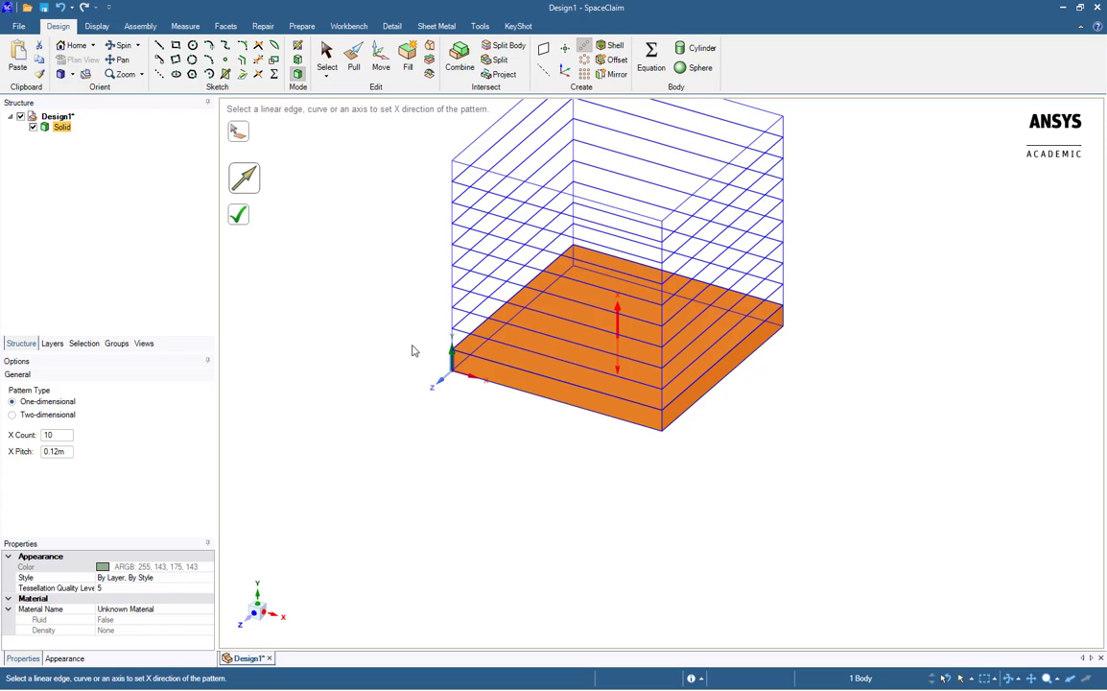
middle_click_drag(415, 331, 433, 389, "shift")
Set the pattern to 10 copies at 0.116 m pitch and complete it
double_click(59, 435)
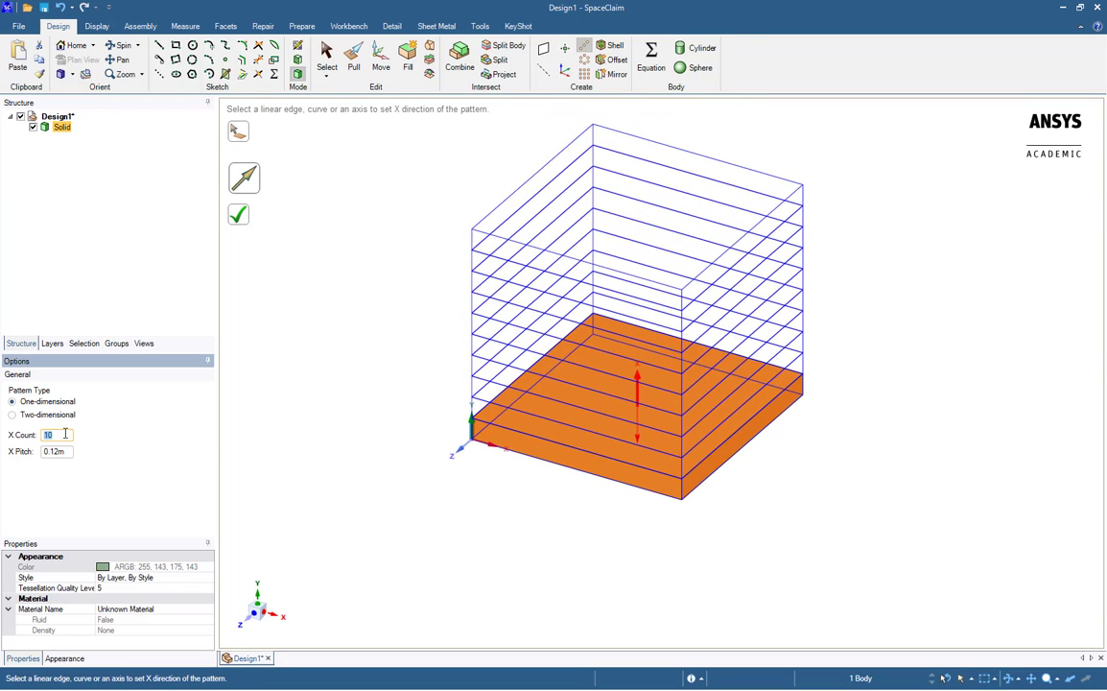
type("10")
key("Tab")
type("0.116")
key("Return")
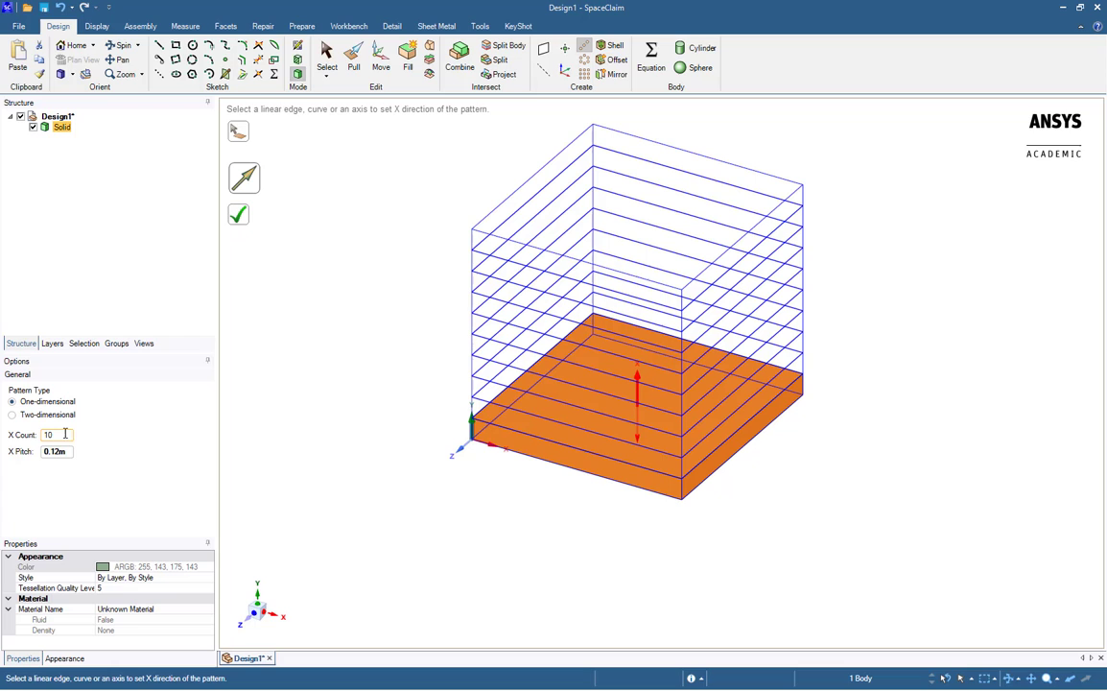
left_click(238, 214)
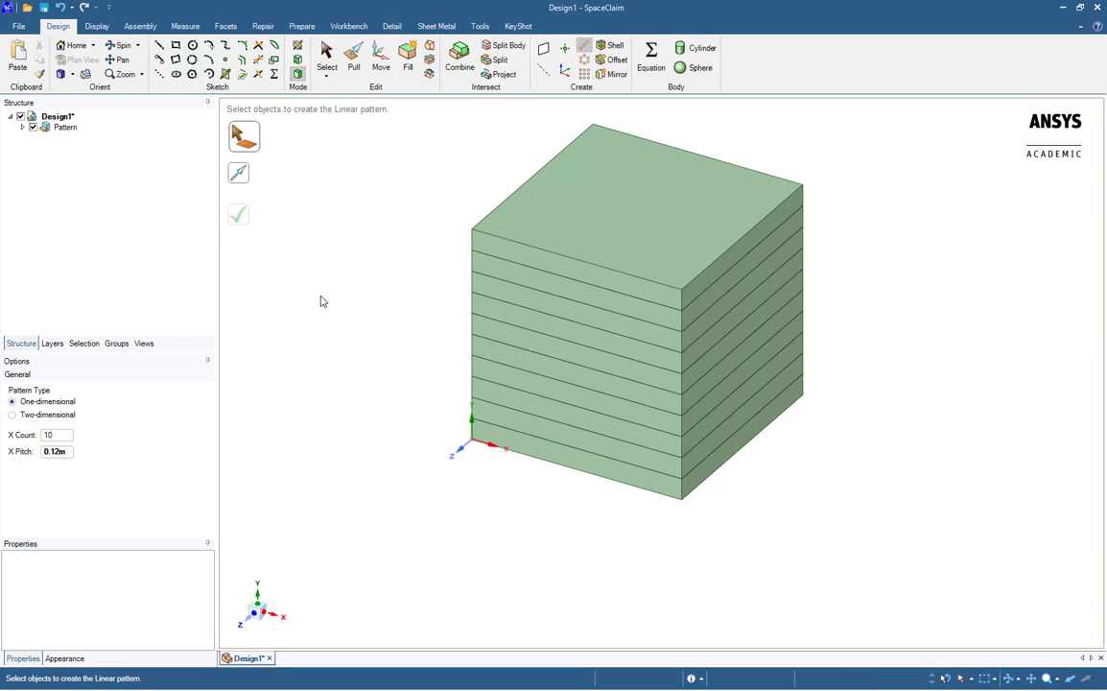
Expand the Pattern tree, return to Select, widen the Structure panel and select Design1
left_click(23, 127)
right_click(64, 127)
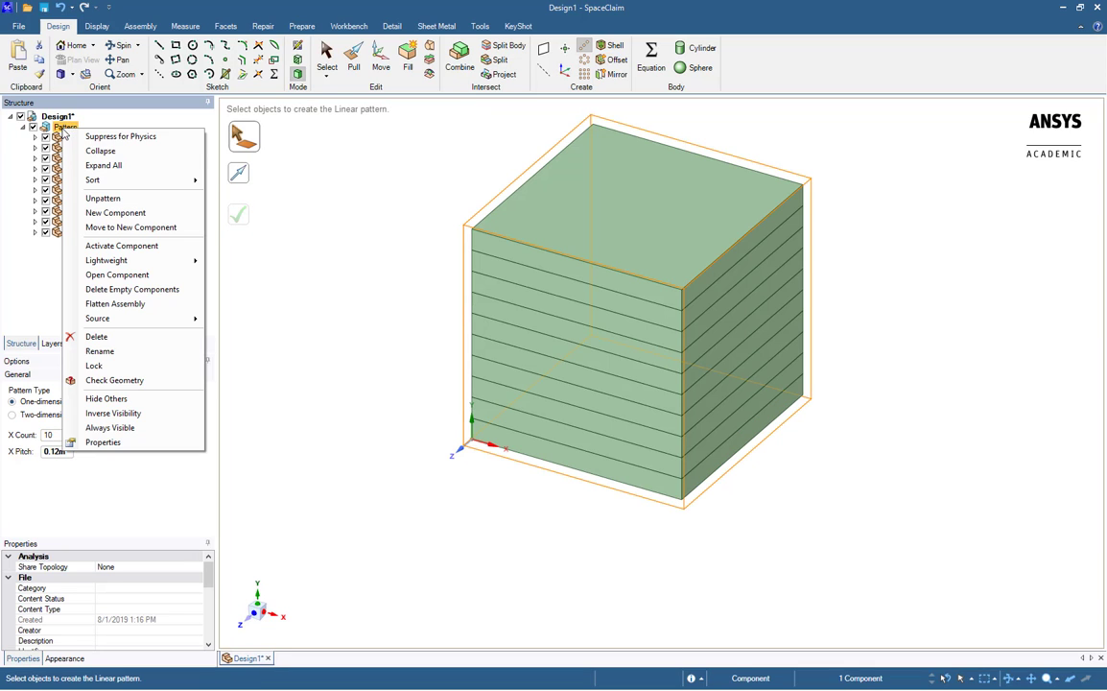
left_click(101, 166)
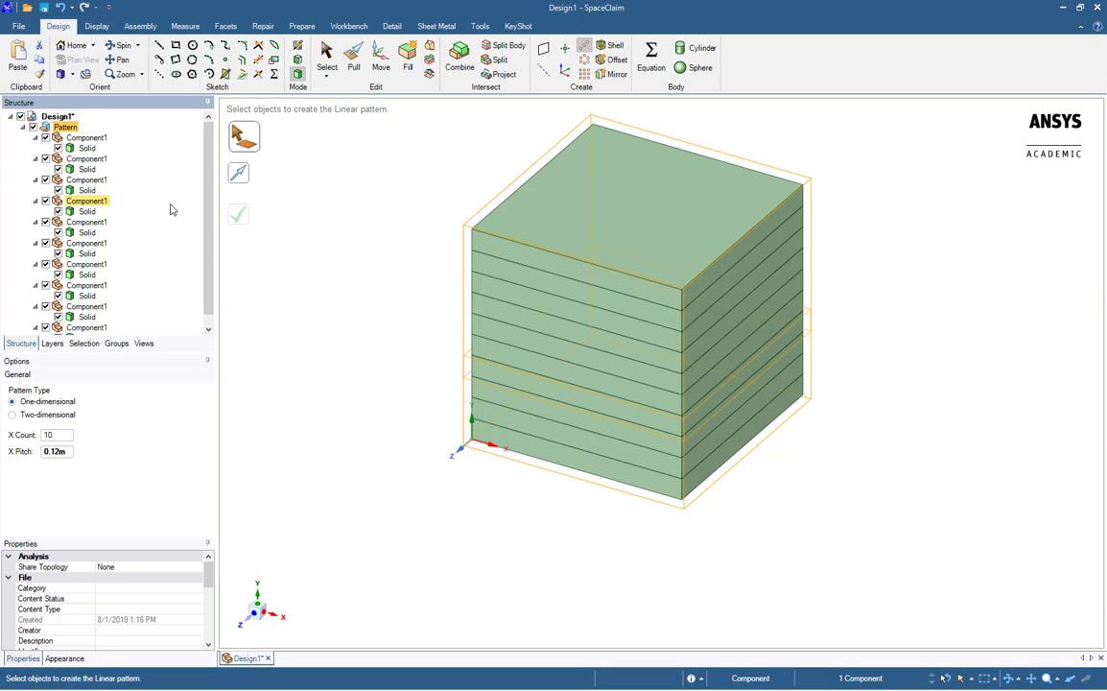
left_click(86, 212)
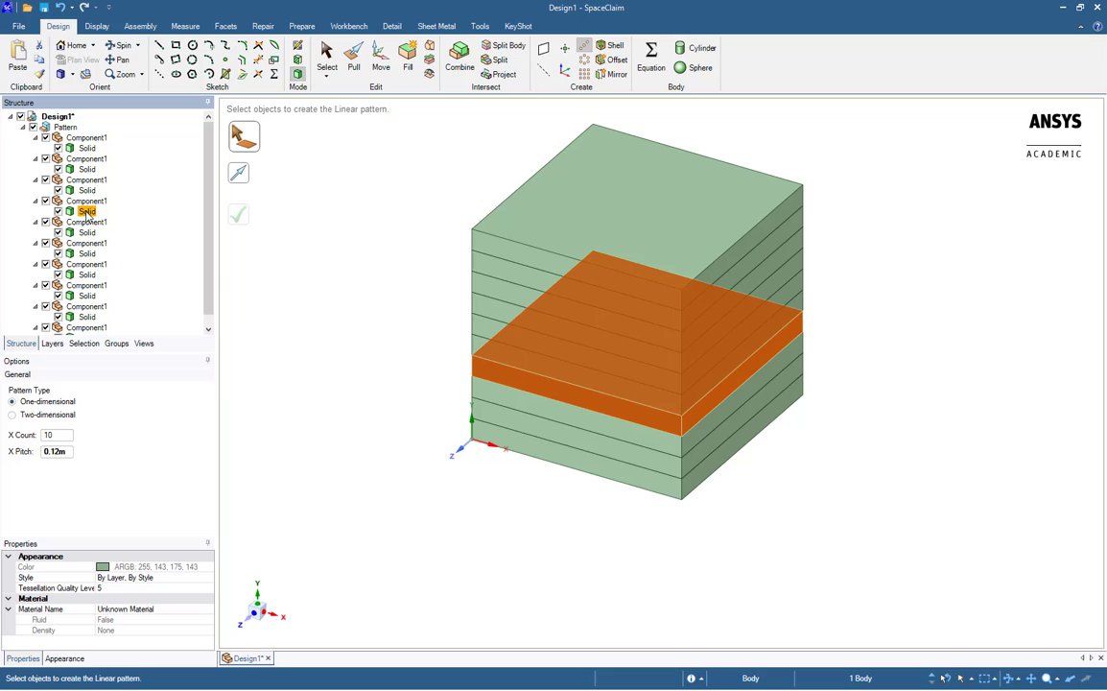
left_click(327, 56)
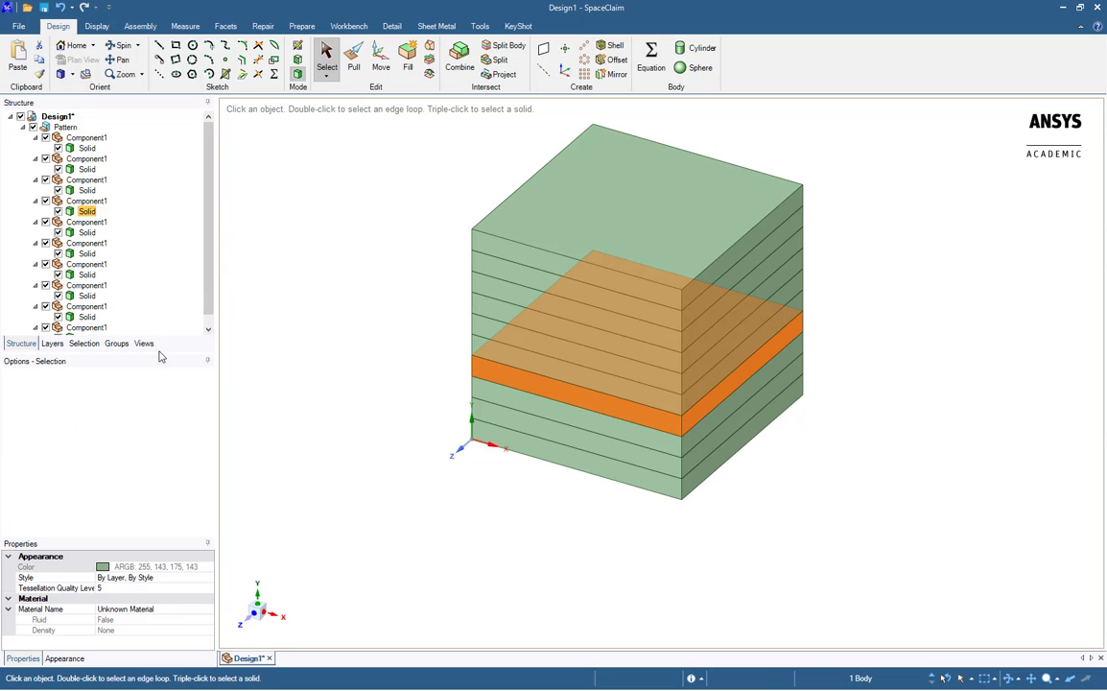
left_click_drag(160, 351, 163, 431)
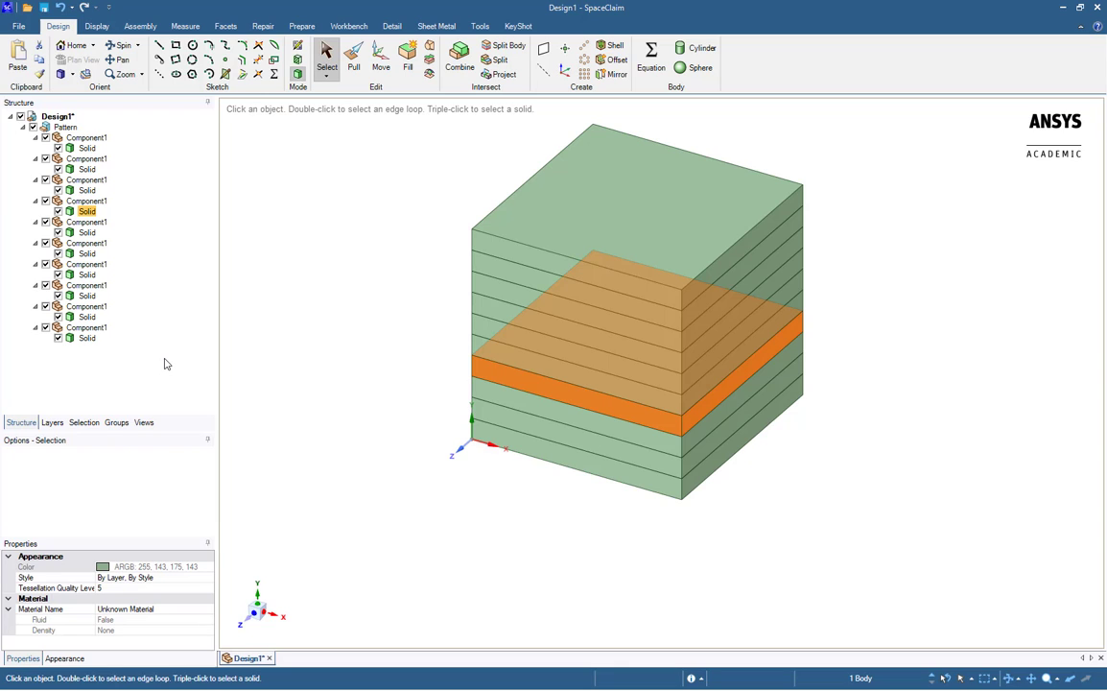
left_click(61, 116)
Add a new top-level component to Design1 named water
right_click(65, 117)
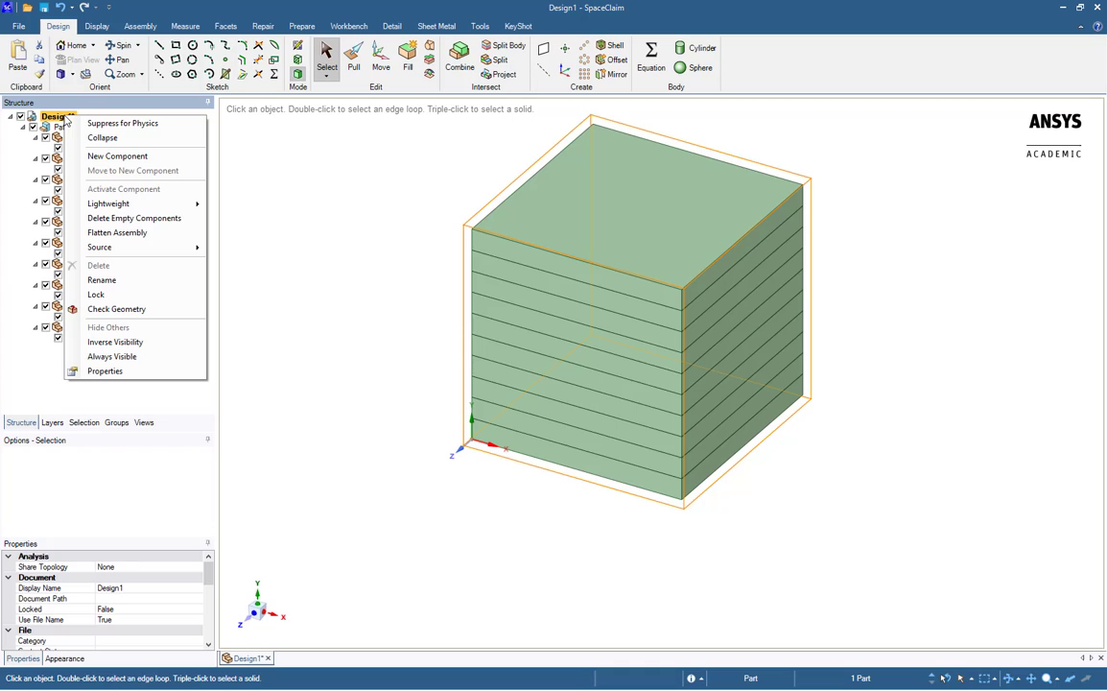
left_click(117, 156)
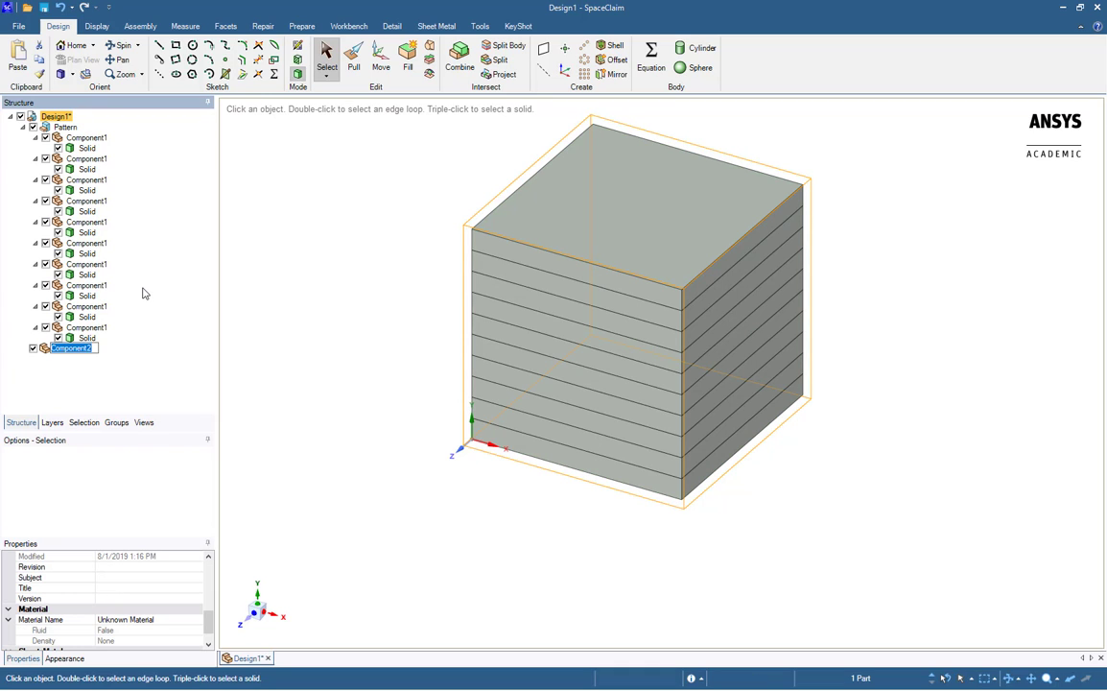
type("water")
key("Return")
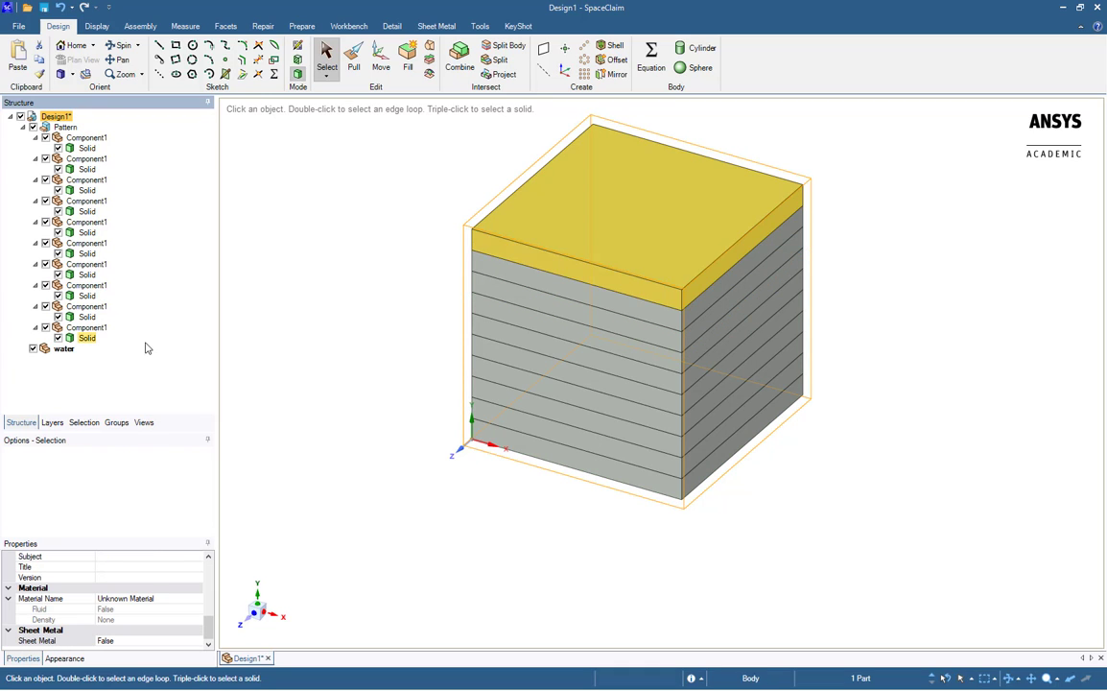
Select five alternating plates and place them into water, then undo the move
left_click(86, 338)
left_click(87, 296, "ctrl")
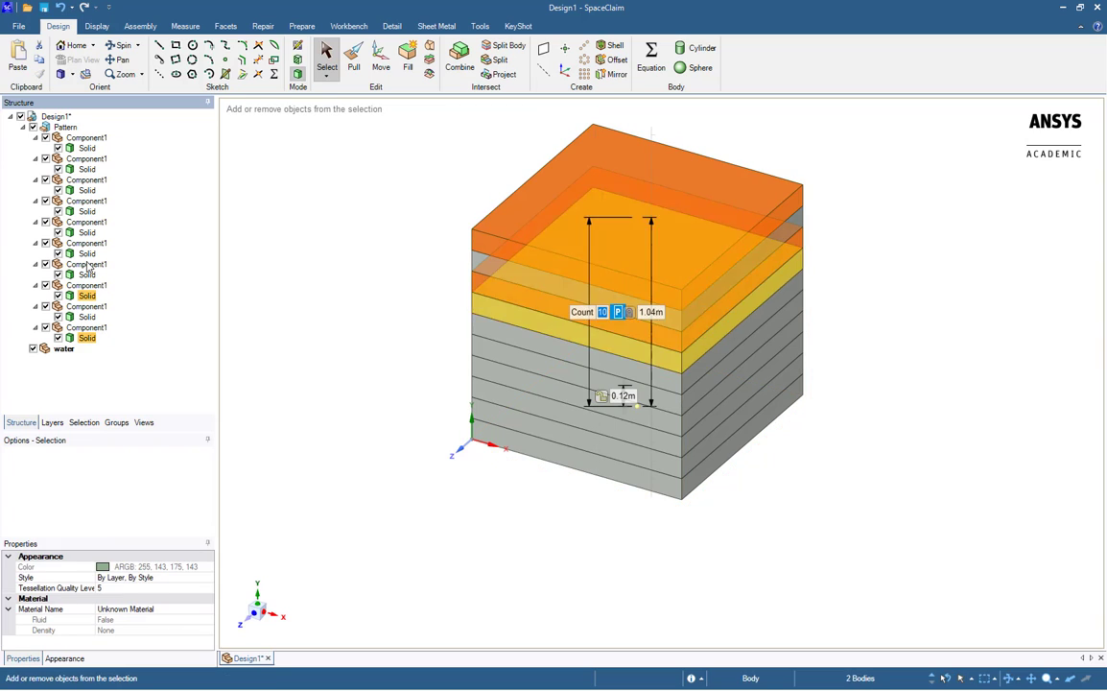
left_click(86, 253, "ctrl")
left_click(87, 211, "ctrl")
left_click(87, 169, "ctrl")
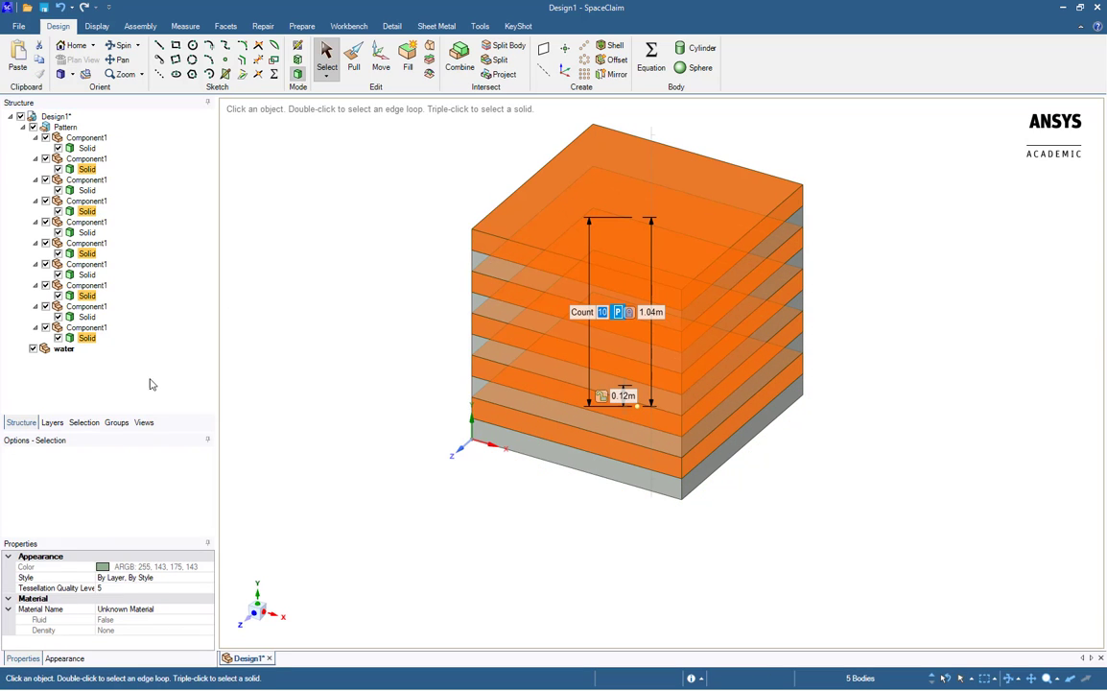
left_click(65, 349)
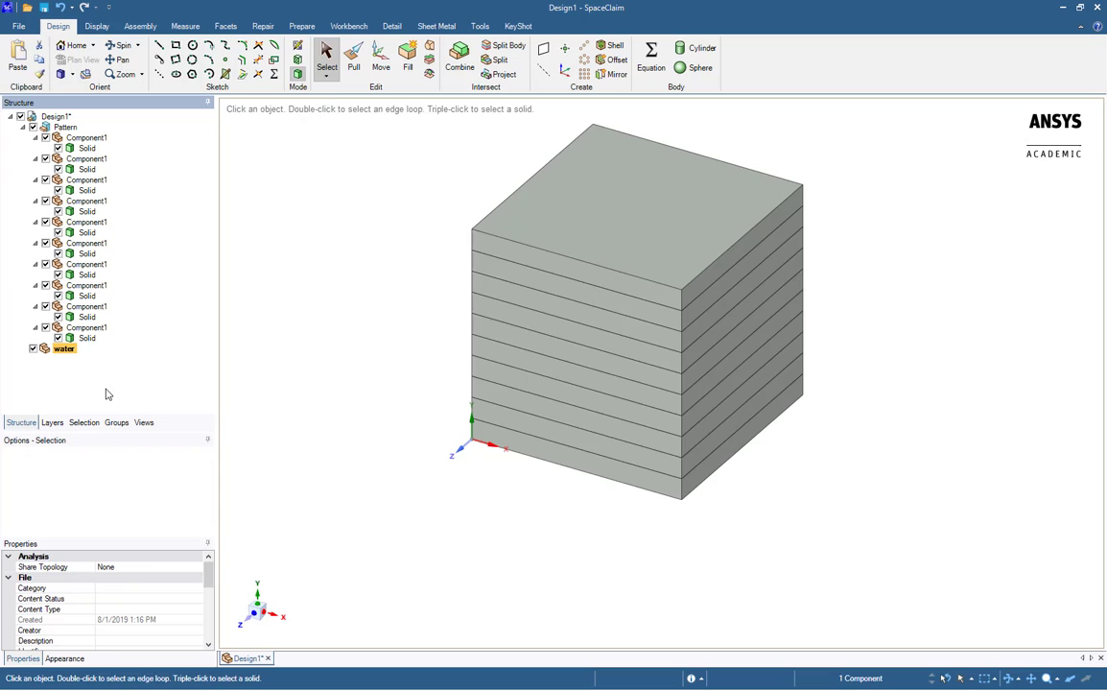
key("ctrl+z")
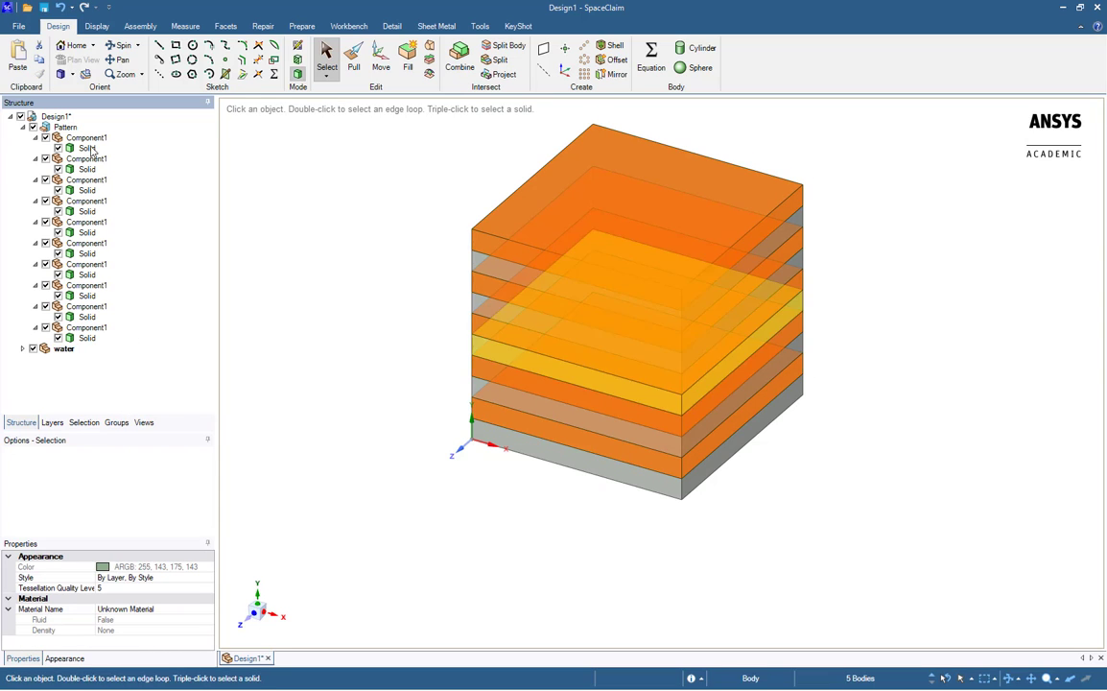
Add a second top-level component to Design1 named oil
left_click(60, 116)
right_click(66, 118)
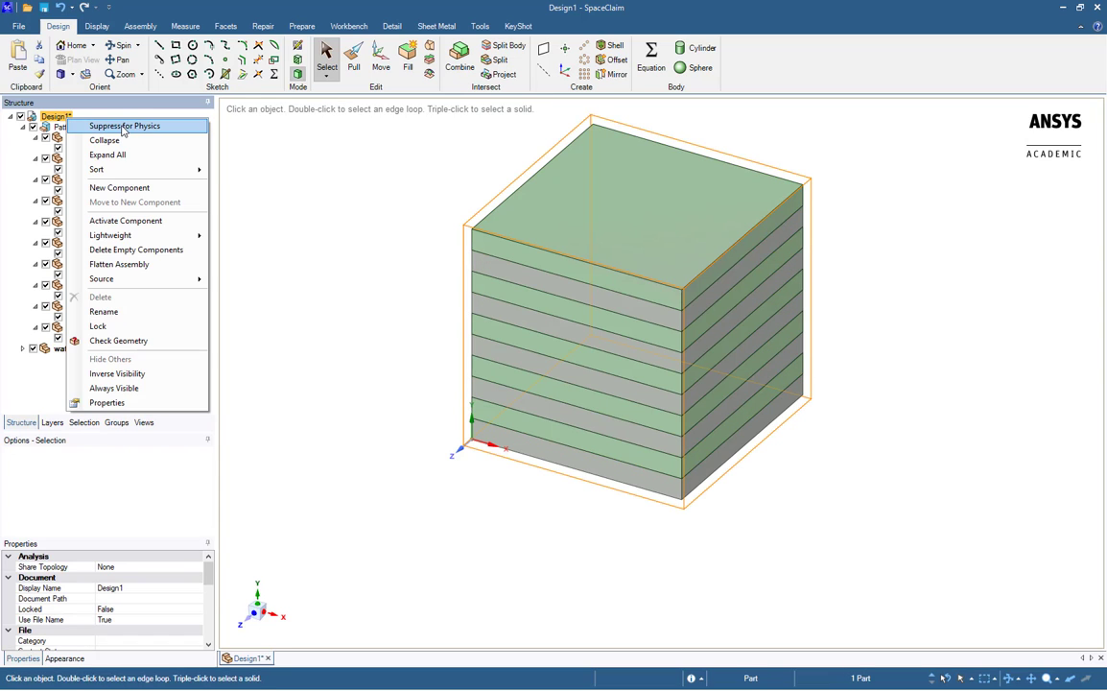
left_click(120, 188)
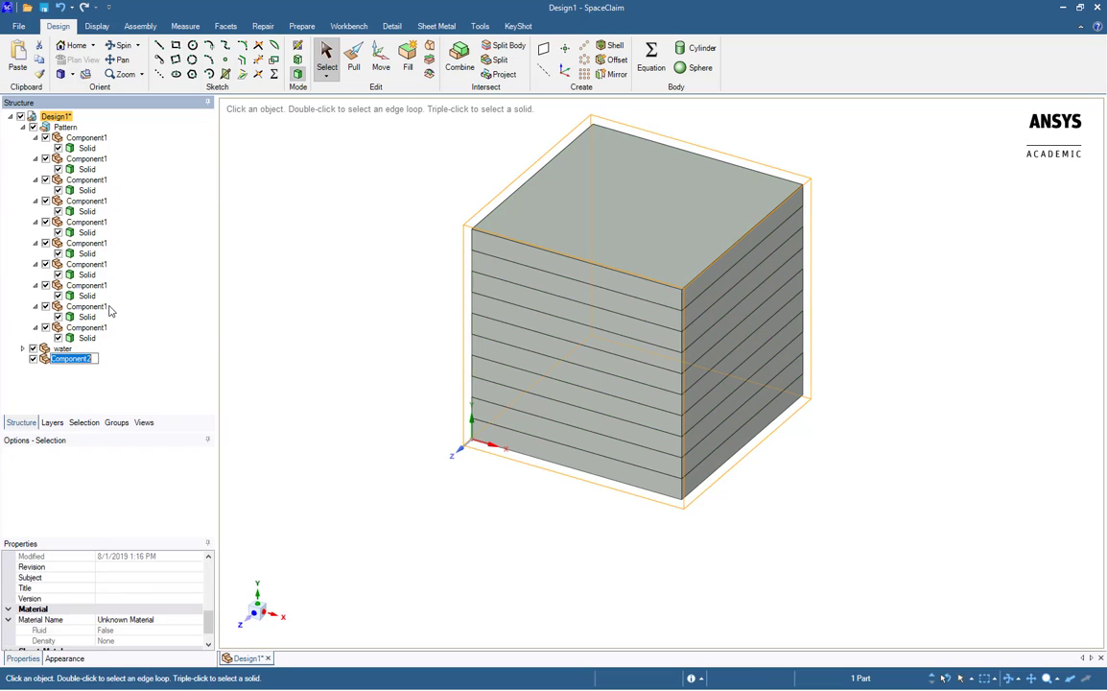
type("oil")
key("Return")
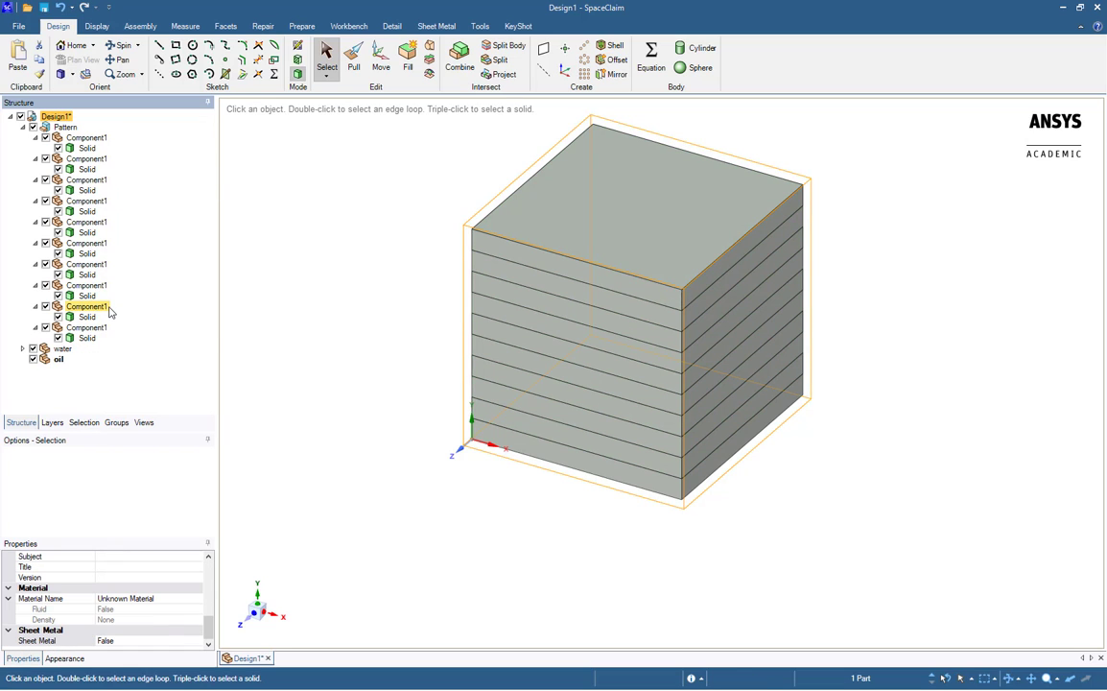
Select the remaining five alternating plates and drag them into oil
left_click(86, 318)
left_click(86, 275, "ctrl")
left_click(86, 233, "ctrl")
left_click(86, 191, "ctrl")
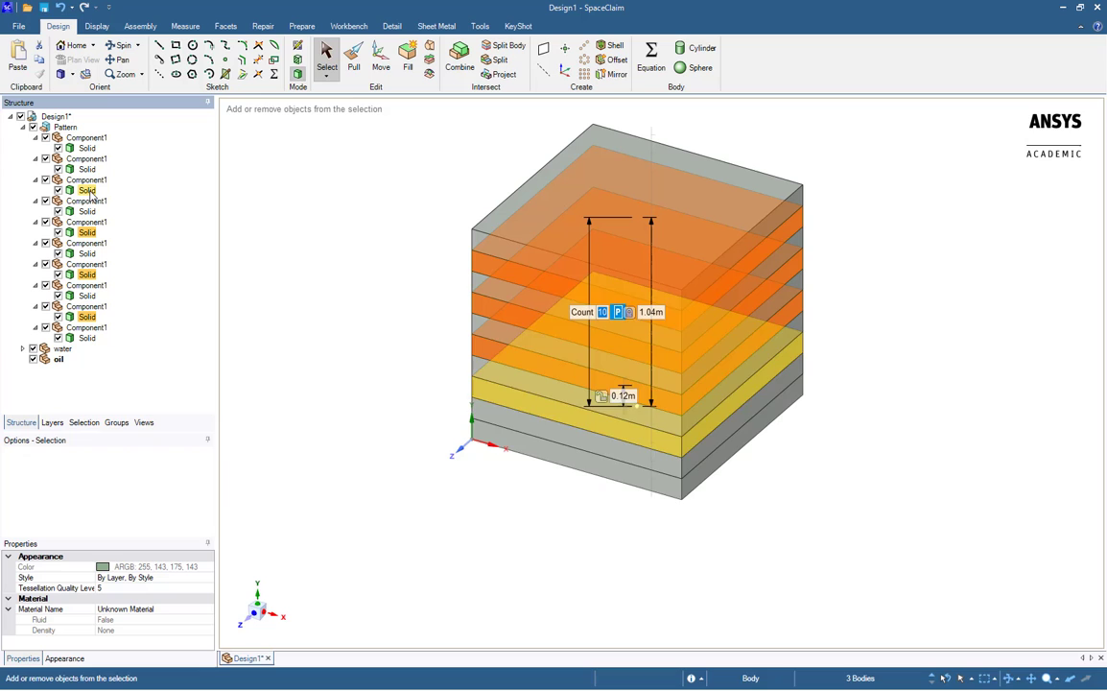
left_click(84, 149, "ctrl")
left_click_drag(84, 149, 39, 360)
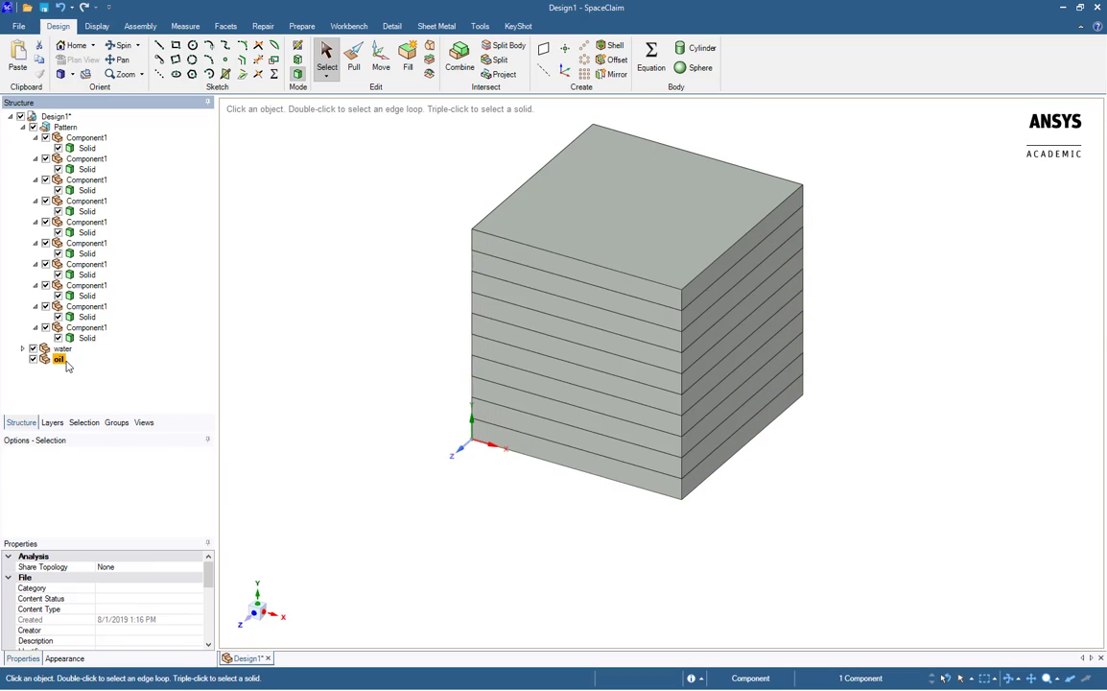
Delete the leftover Pattern component from the structure tree
left_click(183, 317)
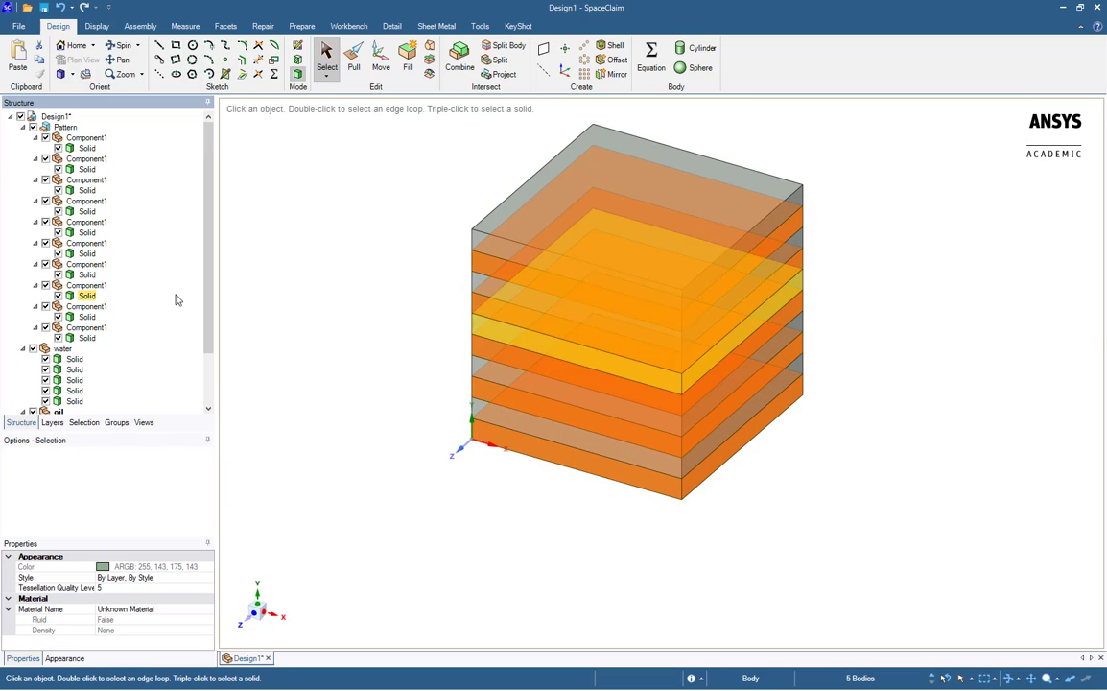
right_click(65, 127)
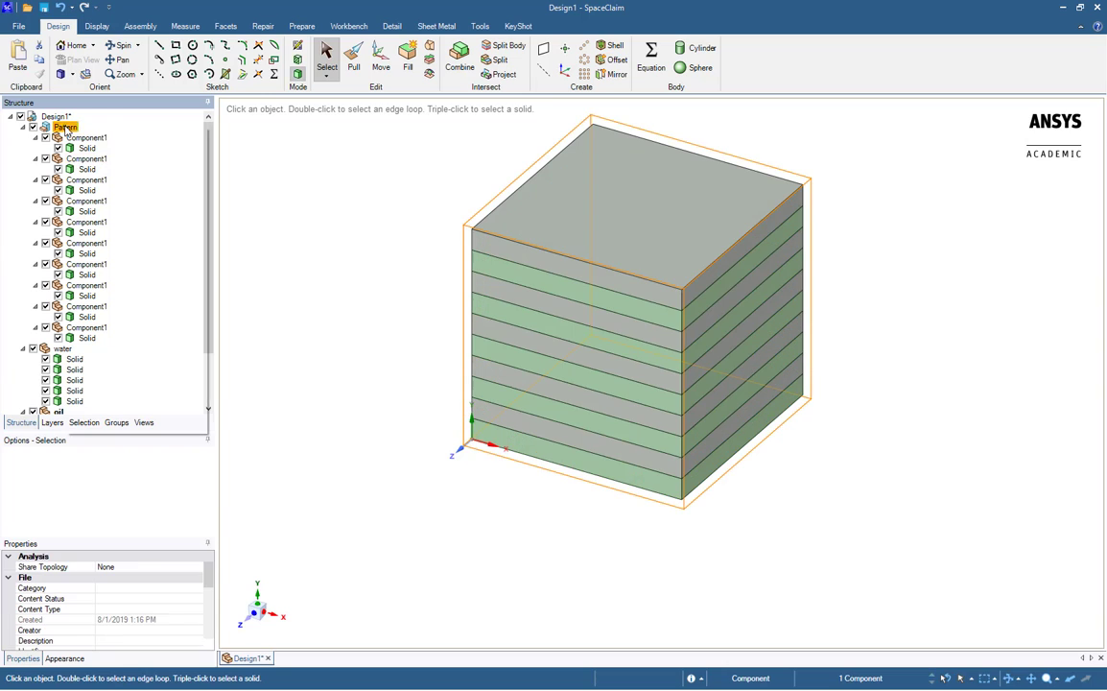
left_click(102, 320)
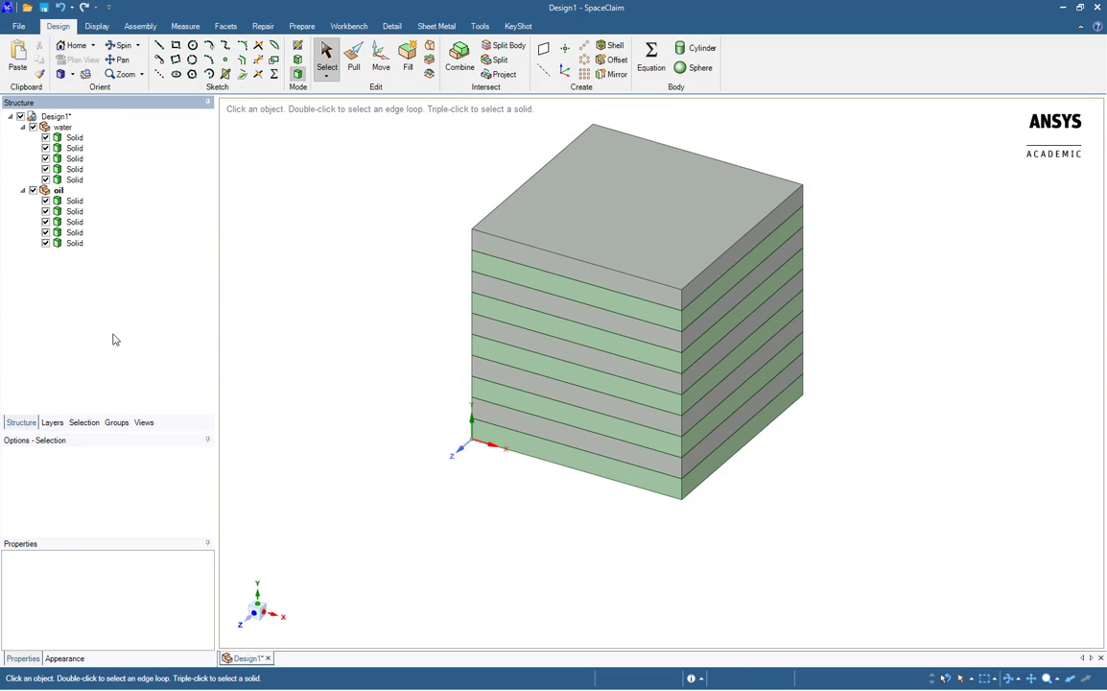
Toggle oil and water visibility to check each five-plate set, leaving both visible
left_click(39, 191)
left_click(33, 191)
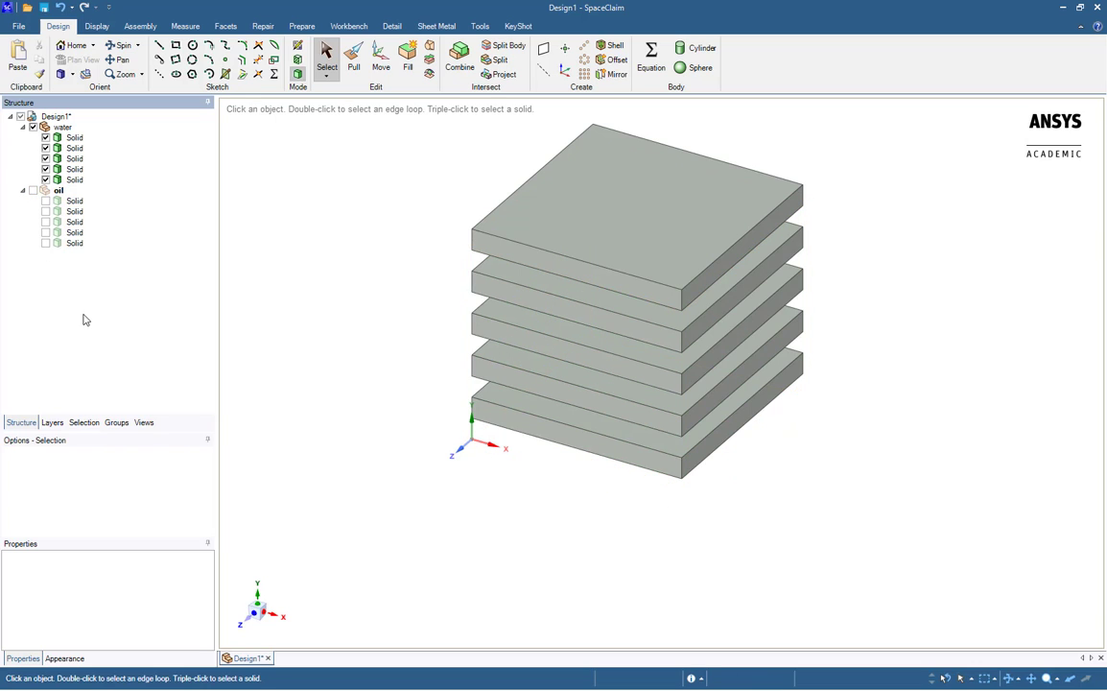
left_click(33, 190)
left_click(33, 126)
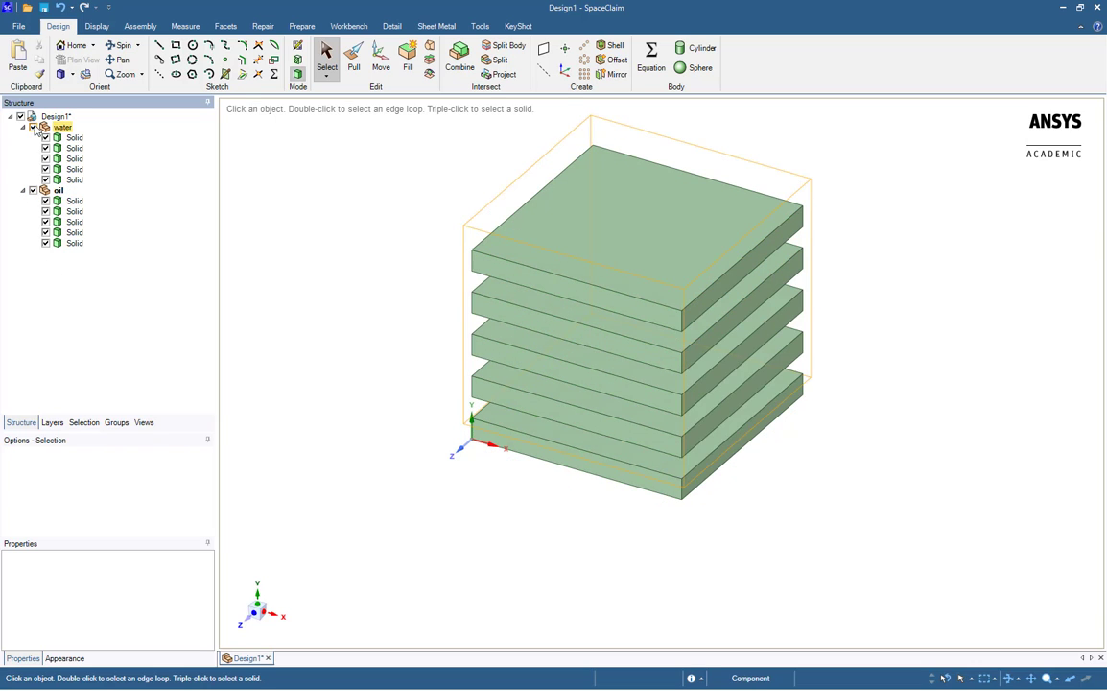
left_click(39, 127)
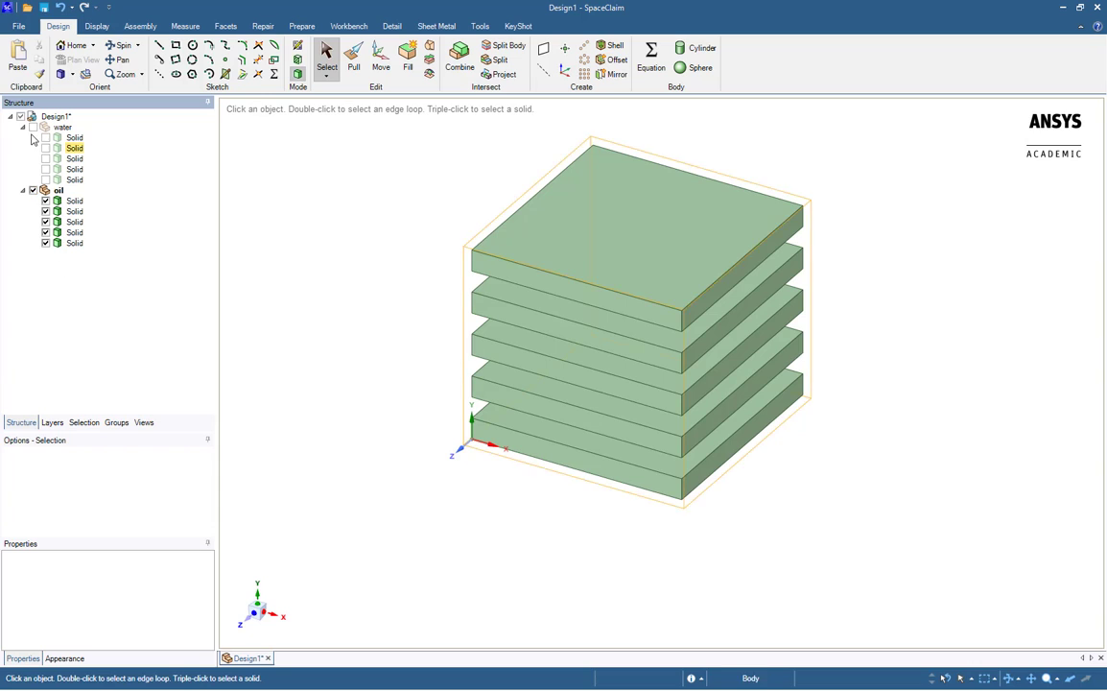
left_click(34, 127)
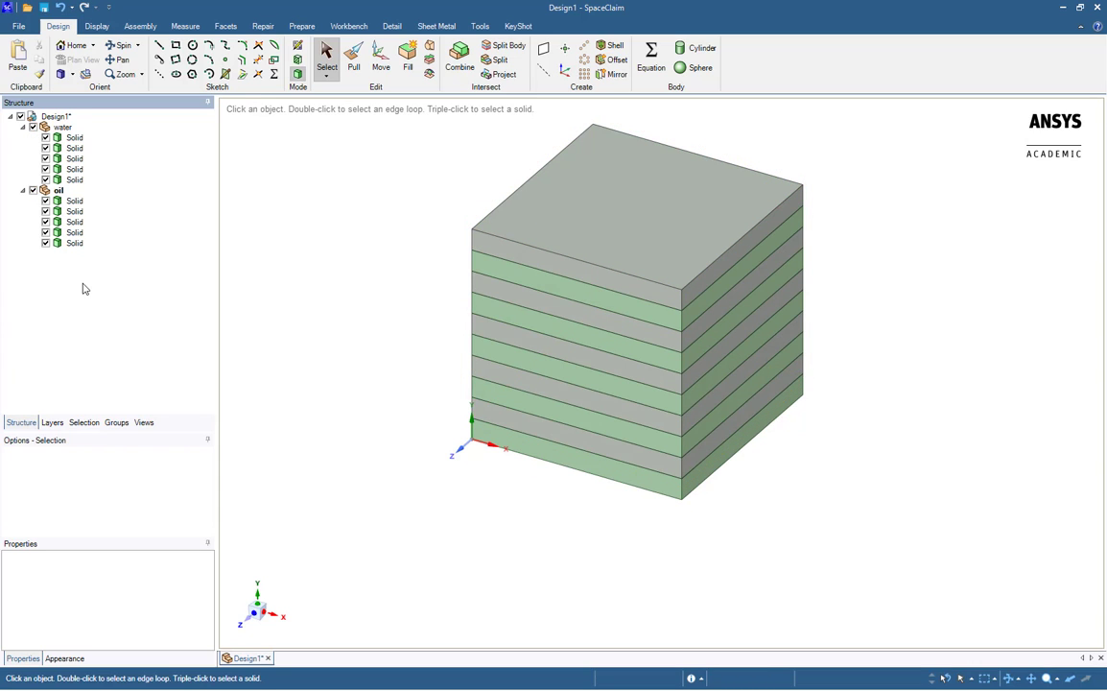
Rename the five water bodies to water 1 through water 5
left_click(74, 137)
left_click(75, 181, "shift")
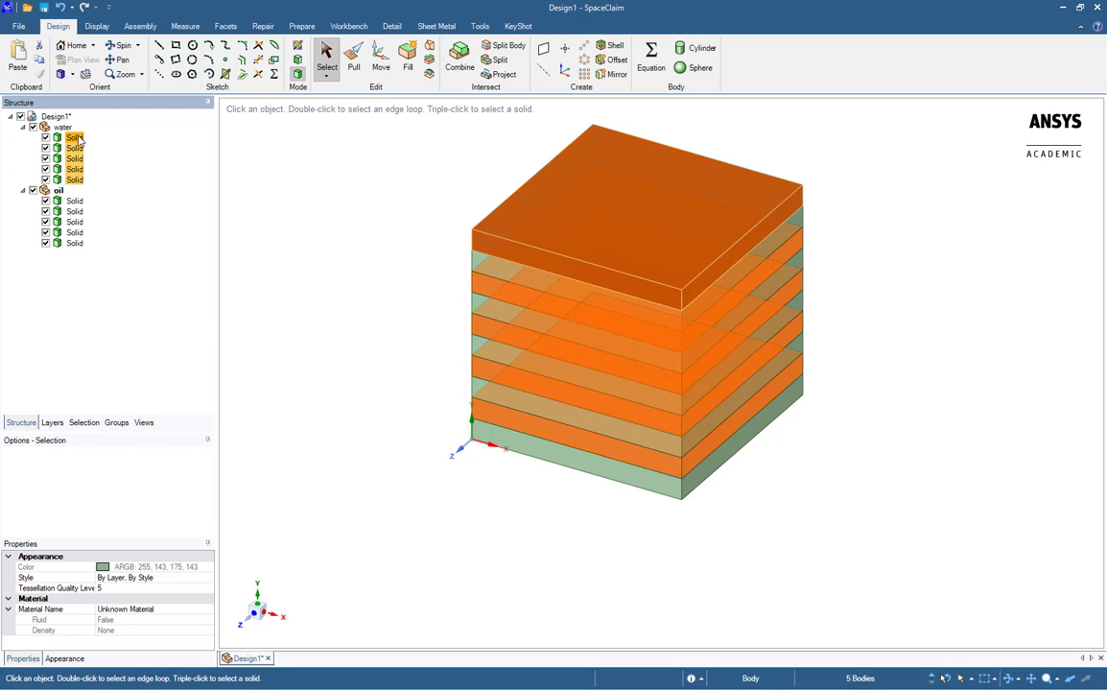
right_click(78, 140)
left_click(119, 221)
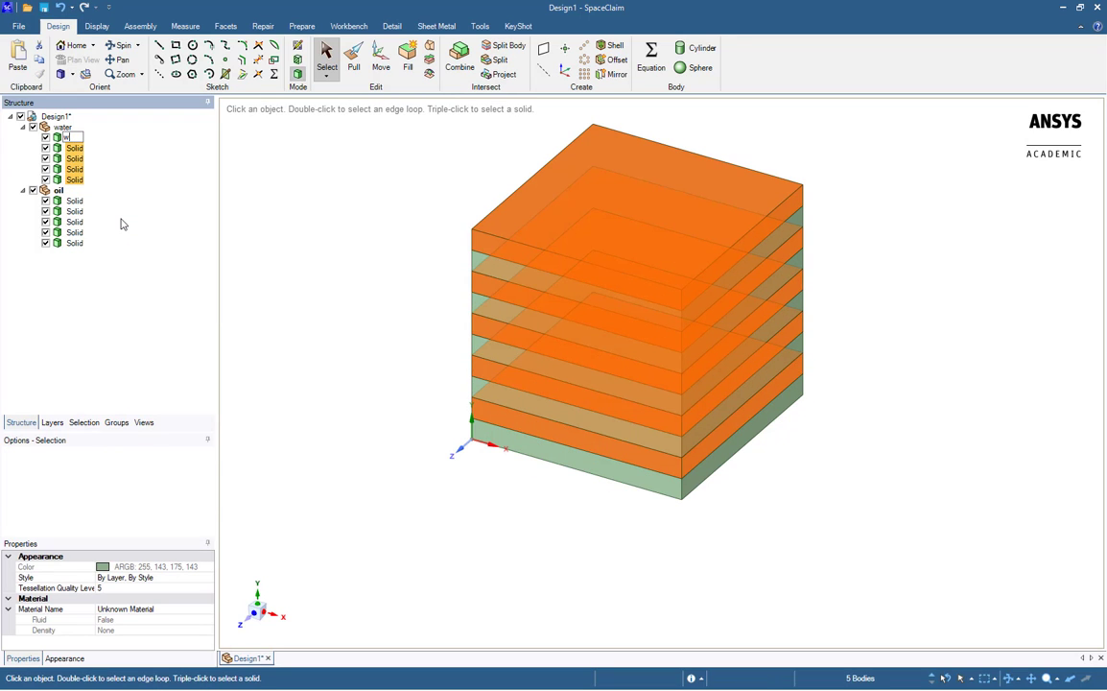
type("water")
key("Return")
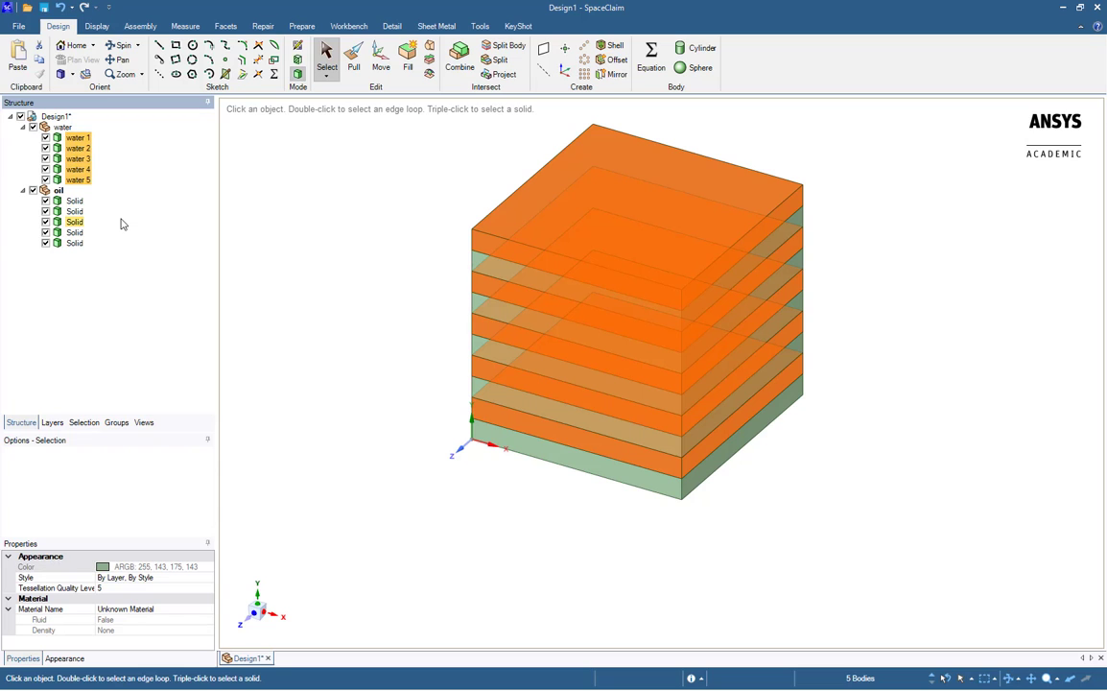
Rename the five oil bodies to oil 1 through oil 5
left_click(75, 200)
left_click(74, 242, "shift")
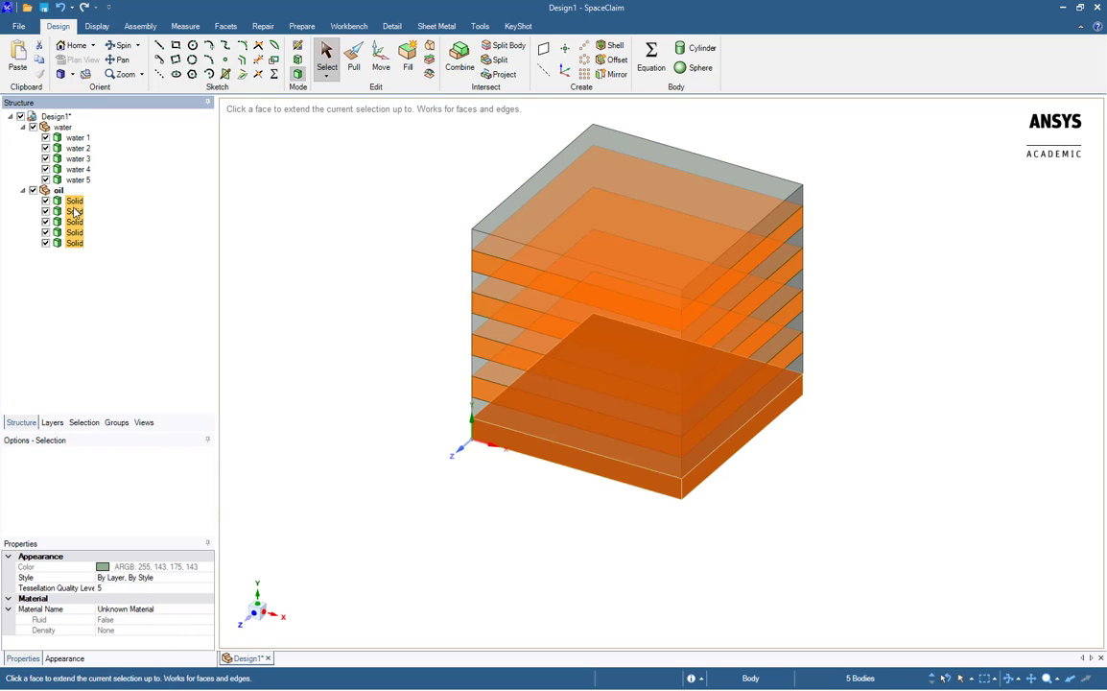
right_click(74, 205)
left_click(129, 289)
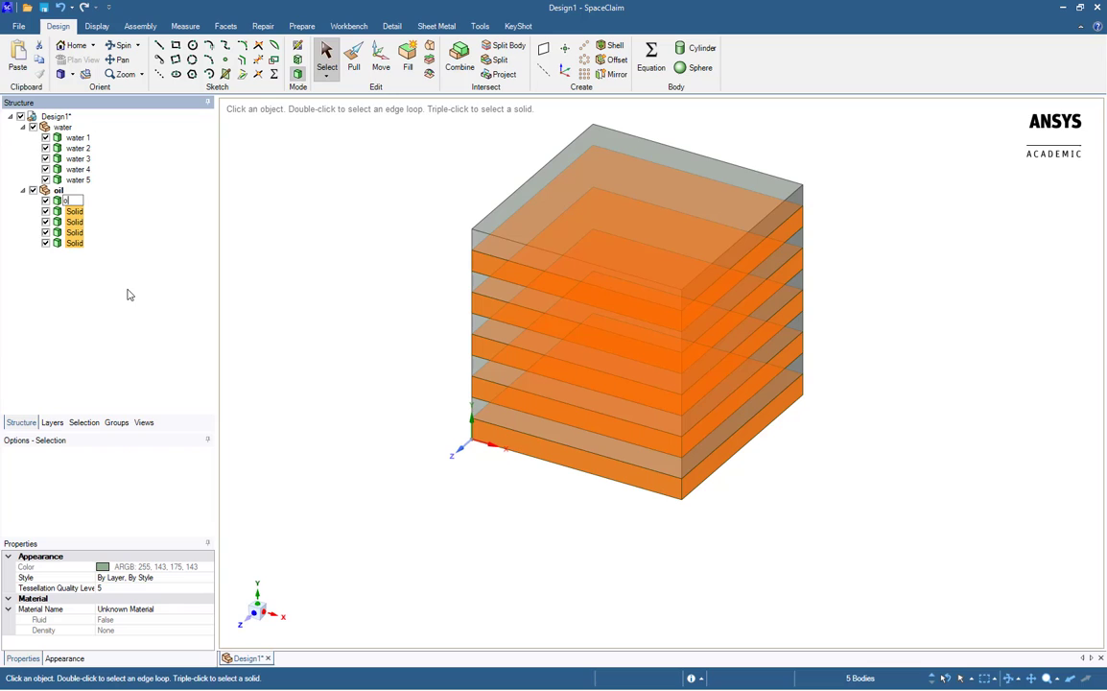
type("il")
key("Return")
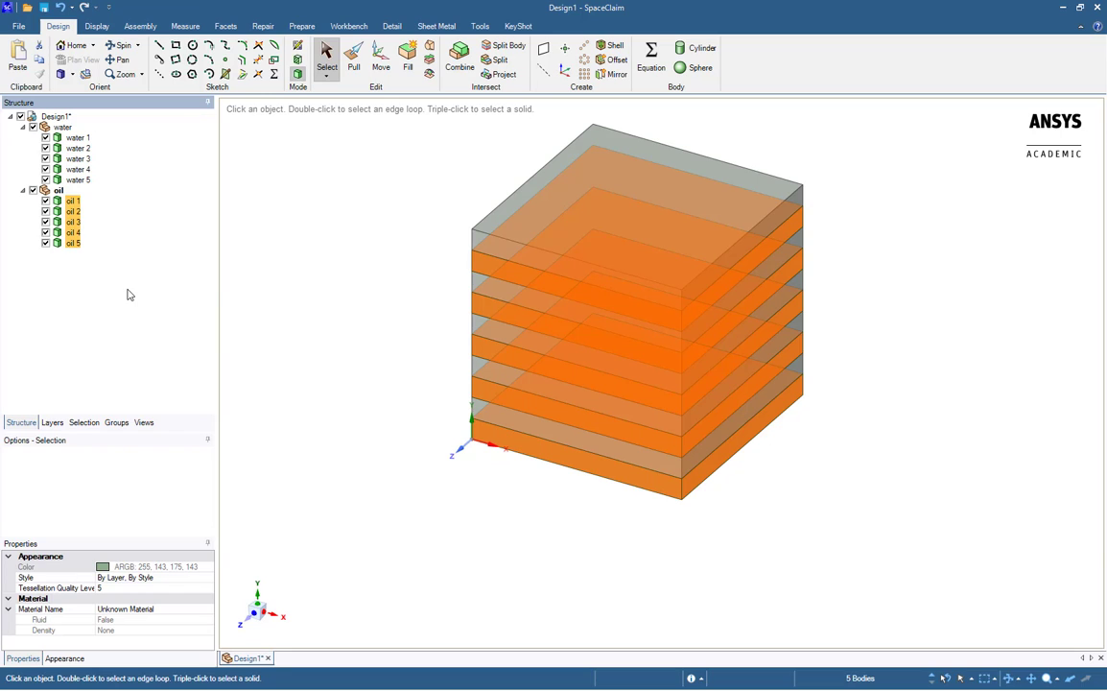
In the Groups panel, select five alternating front-face layer bands of the stack
left_click(116, 423)
left_click(287, 313)
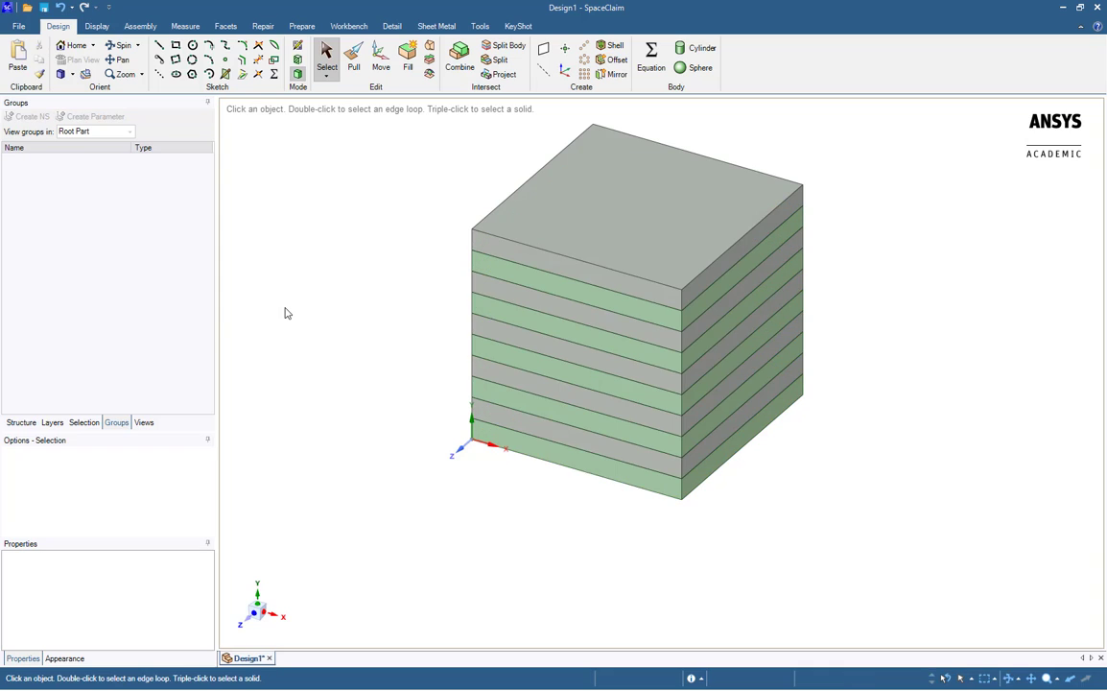
left_click(629, 287)
left_click(612, 326, "ctrl")
left_click(599, 363, "ctrl")
left_click(585, 401, "ctrl")
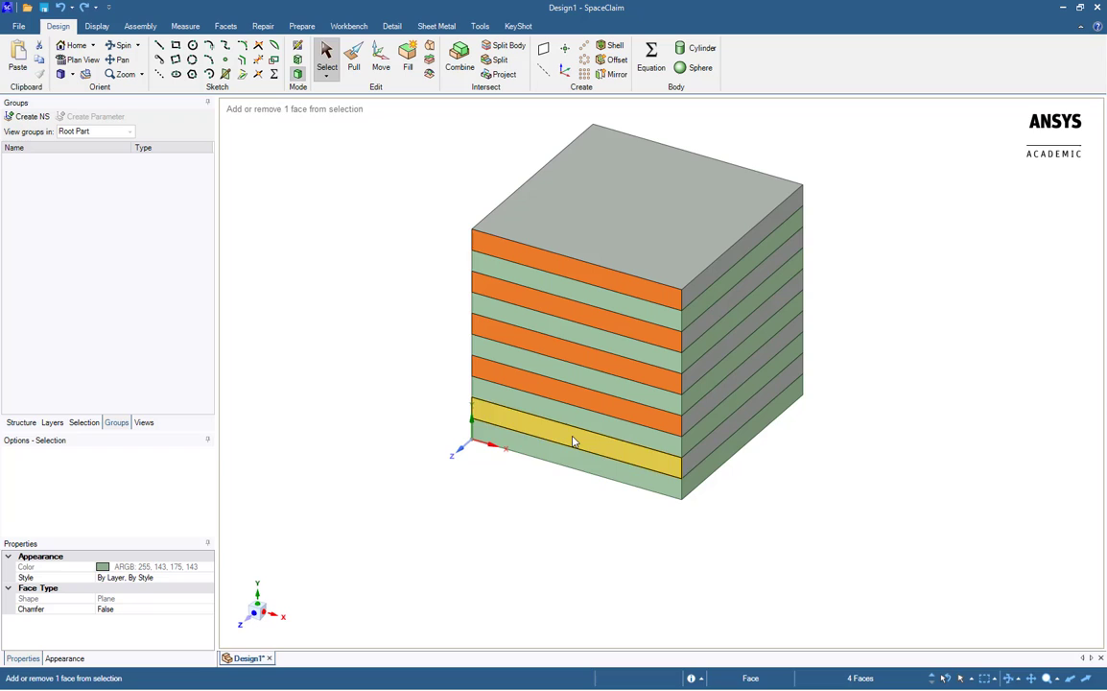
left_click(574, 439, "ctrl")
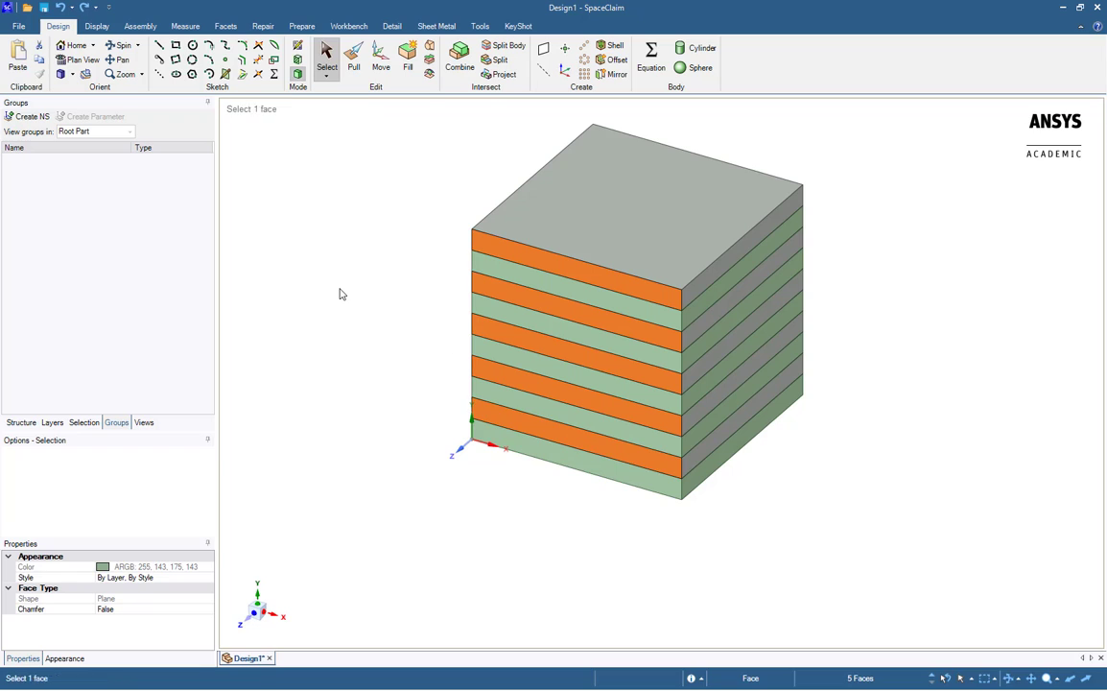
Create a named selection from those five faces called water_inlet
left_click(36, 113)
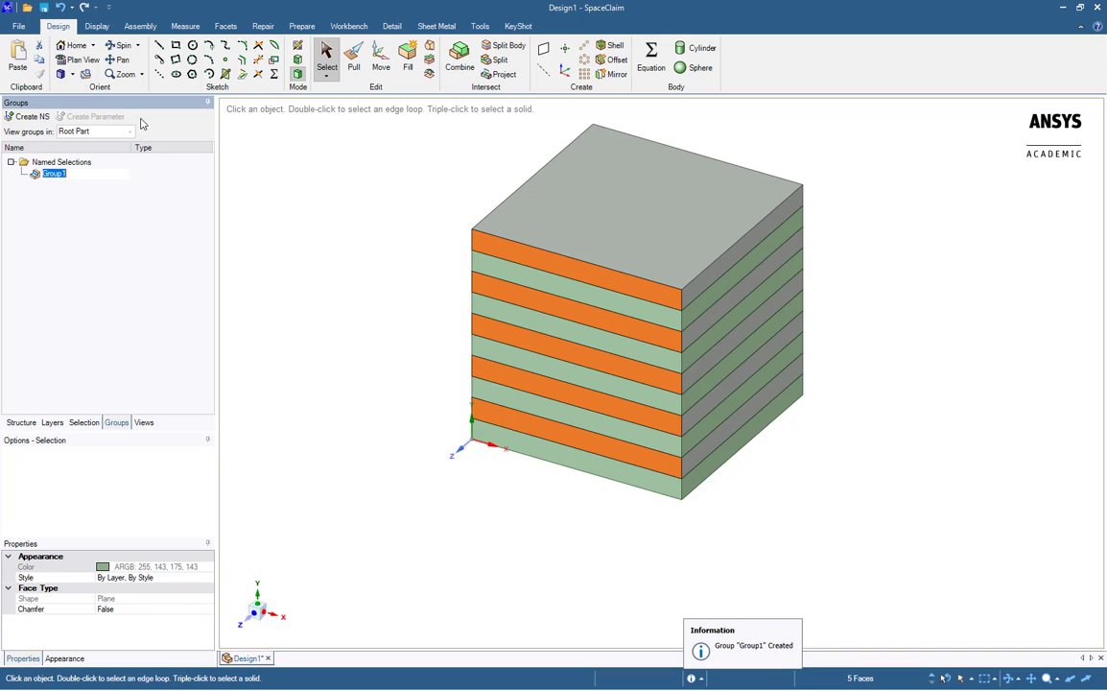
type("water_")
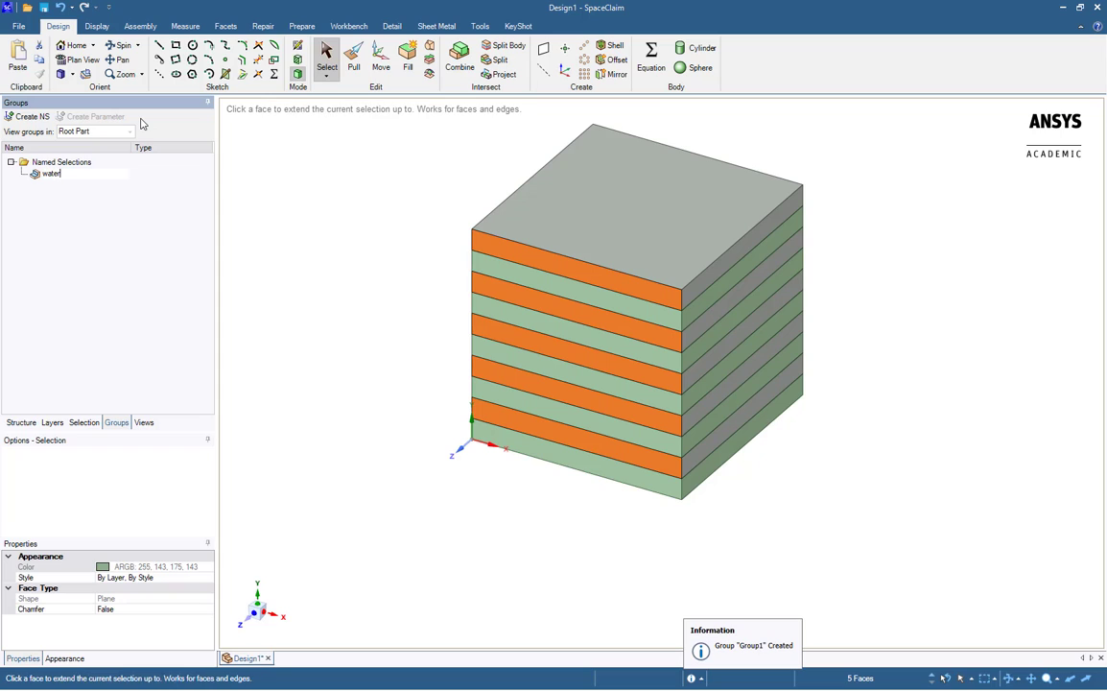
type("inlet")
key("Return")
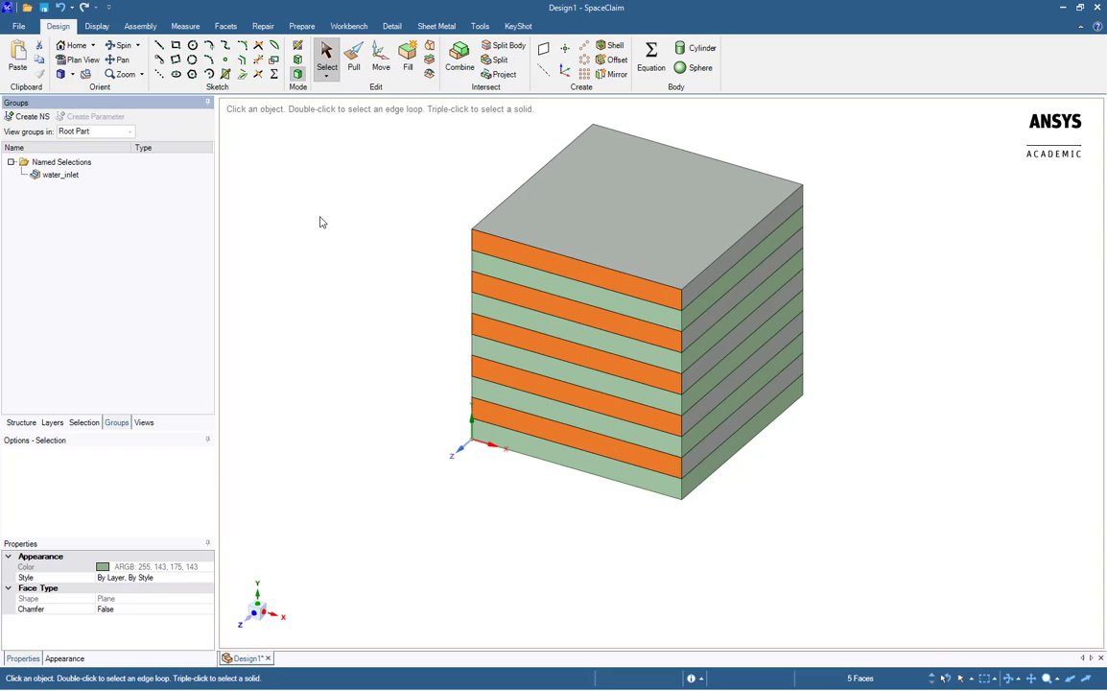
Group the five remaining alternating front-face bands into a named selection called oil_outlet
left_click(504, 273)
left_click(506, 322, "ctrl")
left_click(506, 364, "ctrl")
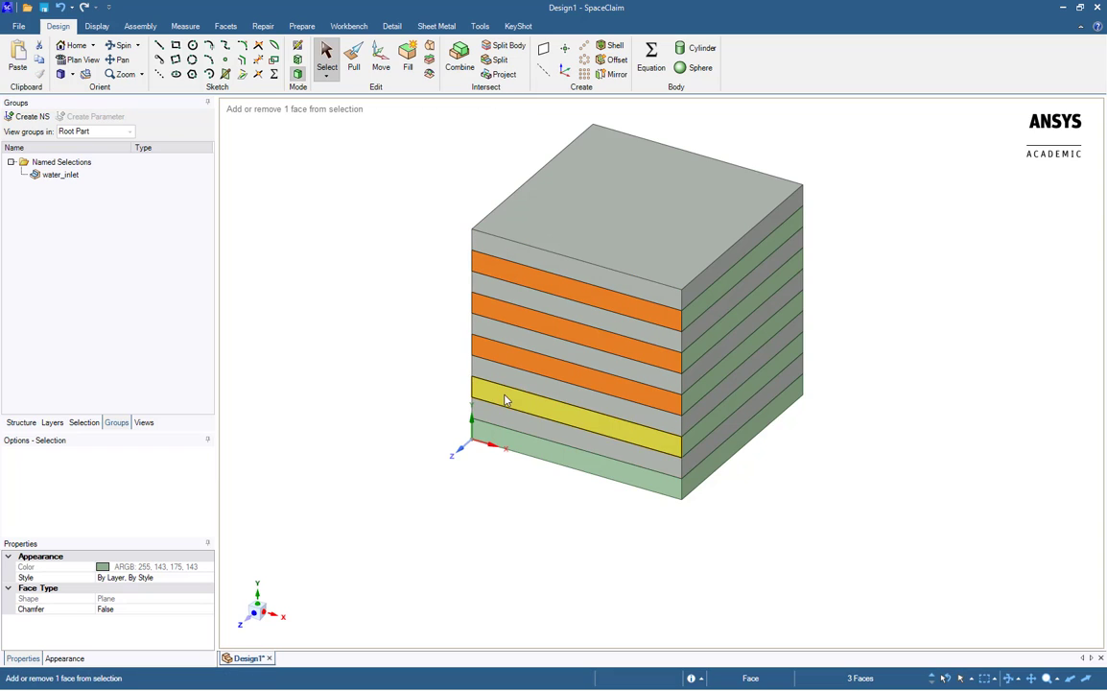
left_click(507, 395, "ctrl")
left_click(507, 438, "ctrl")
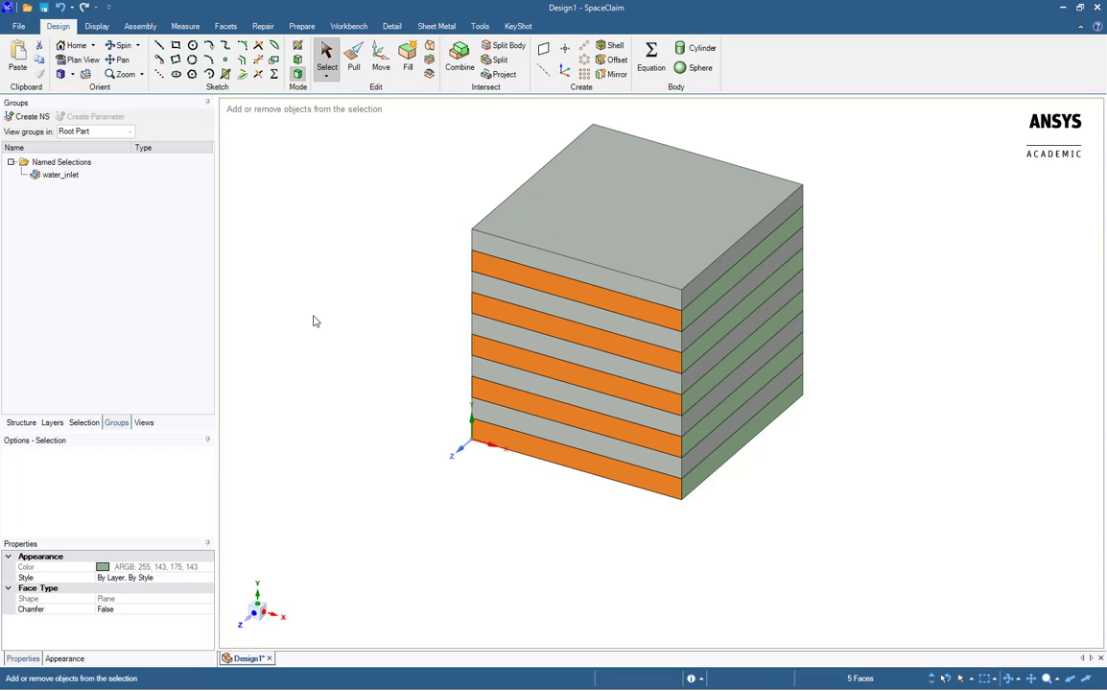
left_click(28, 116)
type("oil_outlet")
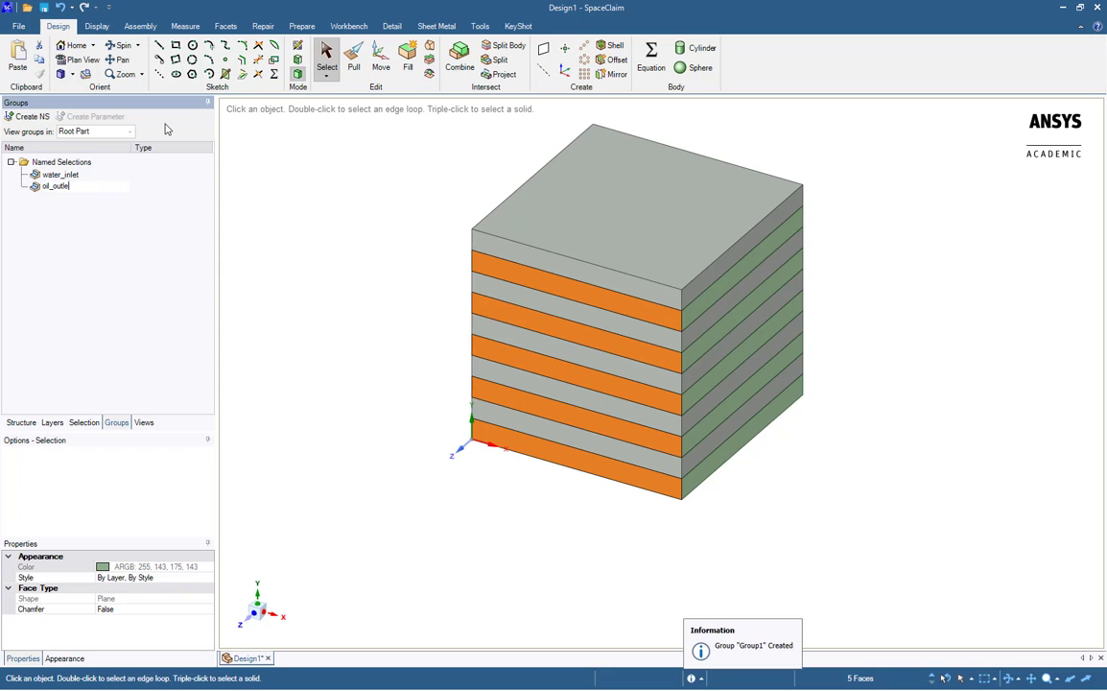
key("Return")
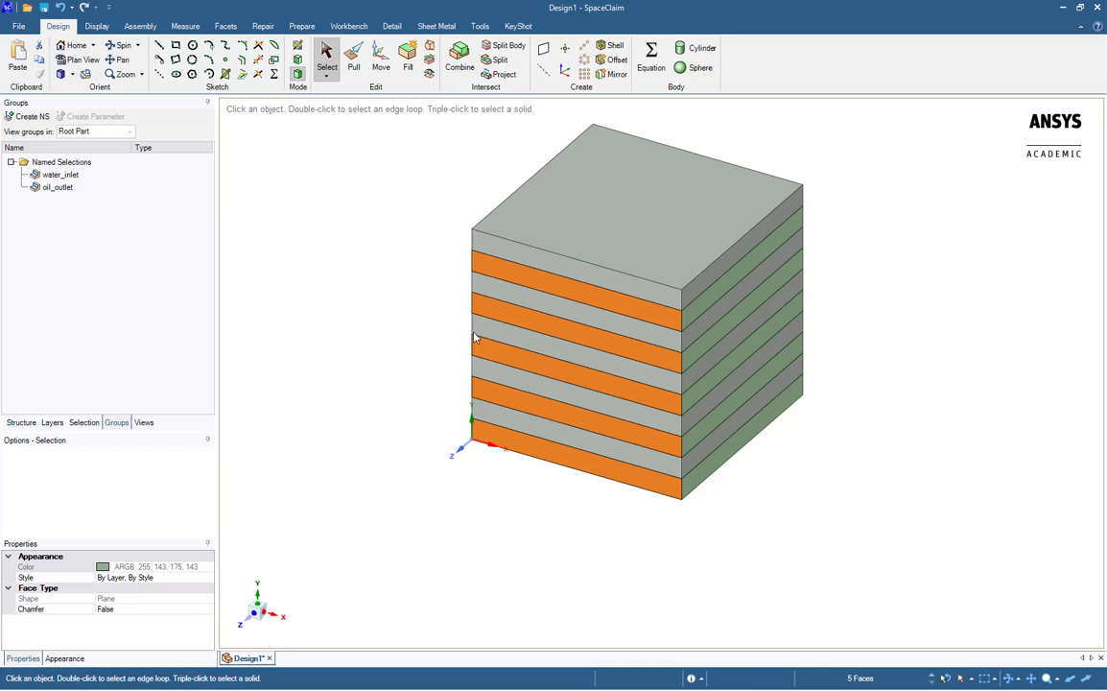
Orbit the model and select five alternating bands on the side face
middle_click_drag(474, 336, 467, 239)
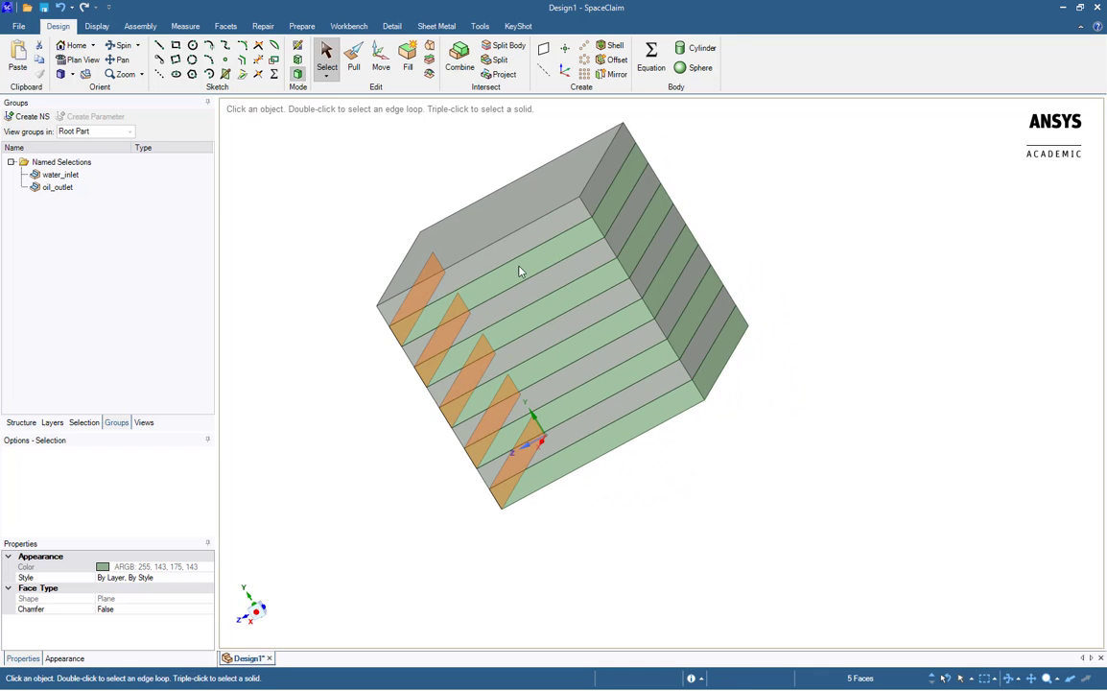
left_click(610, 161)
left_click(625, 222, "ctrl")
left_click(660, 254, "ctrl")
left_click(686, 303, "ctrl")
left_click(712, 338, "ctrl")
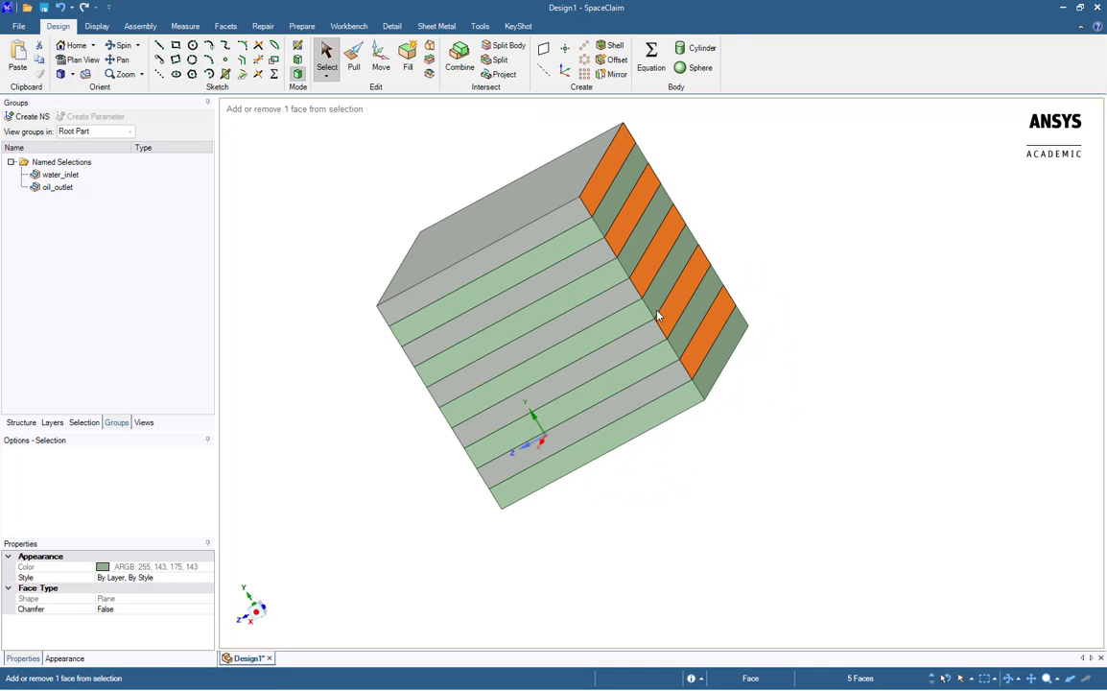
Turn the five selected side-face bands into the named selection water_outlet
left_click(32, 116)
type("water")
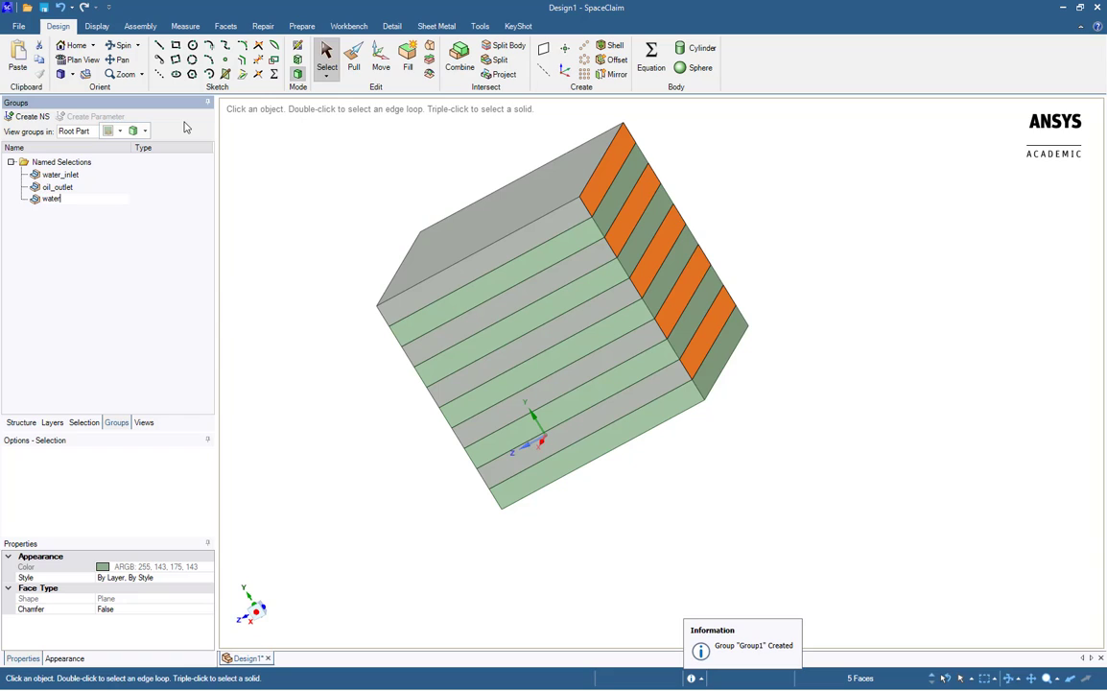
type("_outlet")
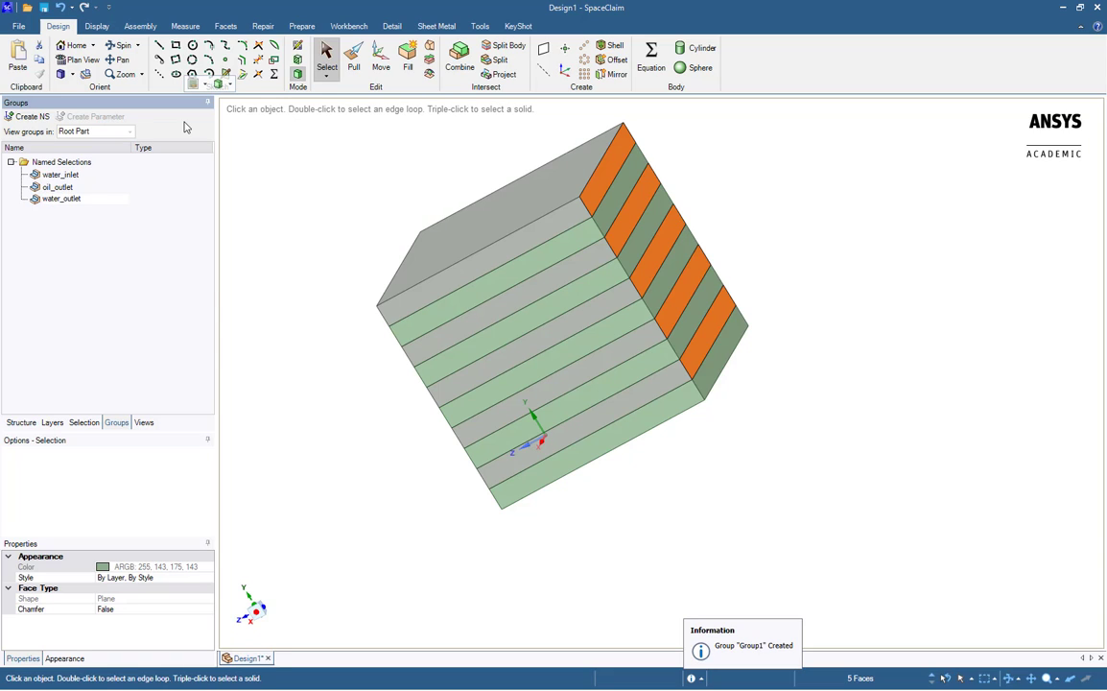
key("Return")
Select the other alternating side-face bands and name that group oil_inlet
left_click(638, 248, "ctrl")
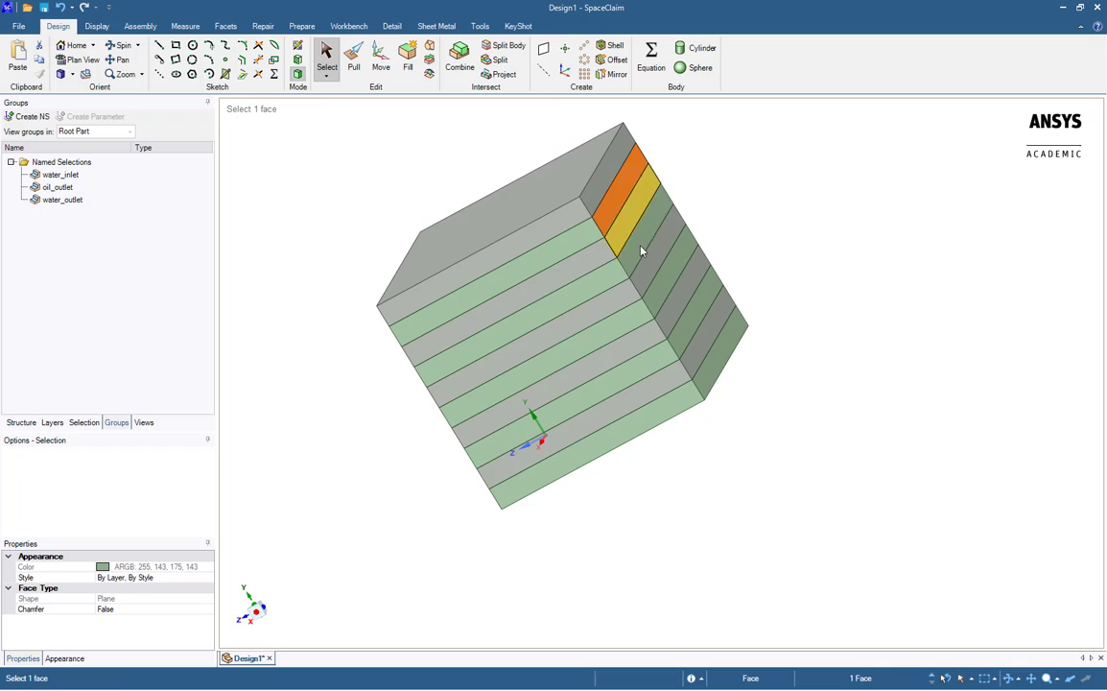
left_click(703, 303, "ctrl")
left_click(704, 303, "ctrl")
left_click(729, 337, "ctrl")
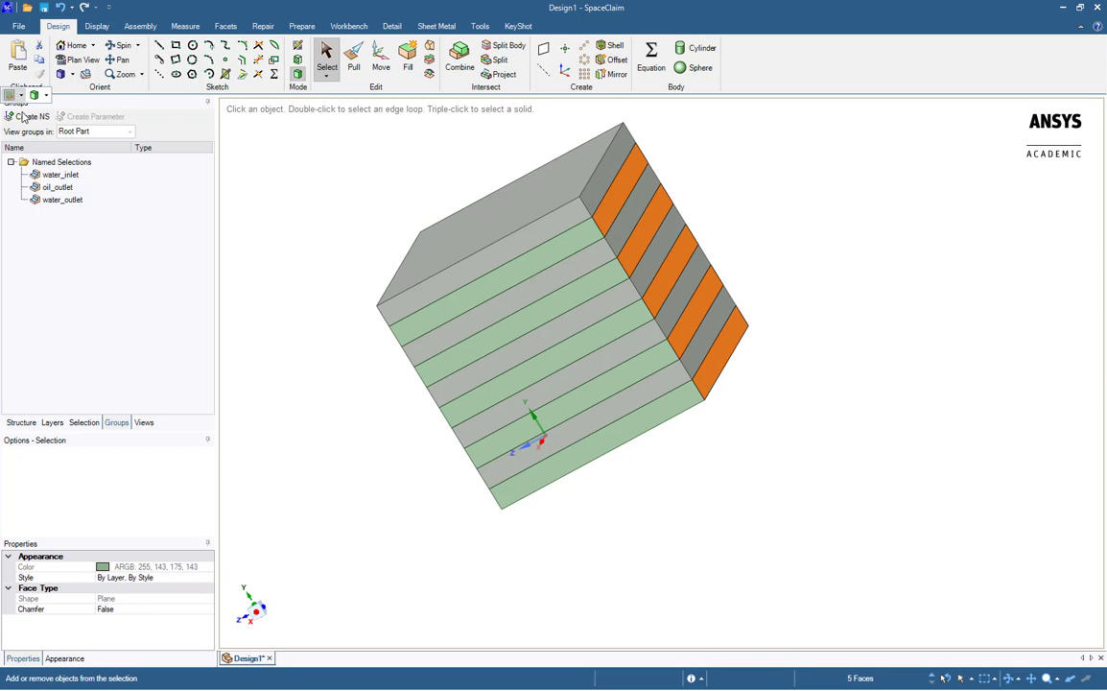
left_click(32, 116)
type("oil_inlet")
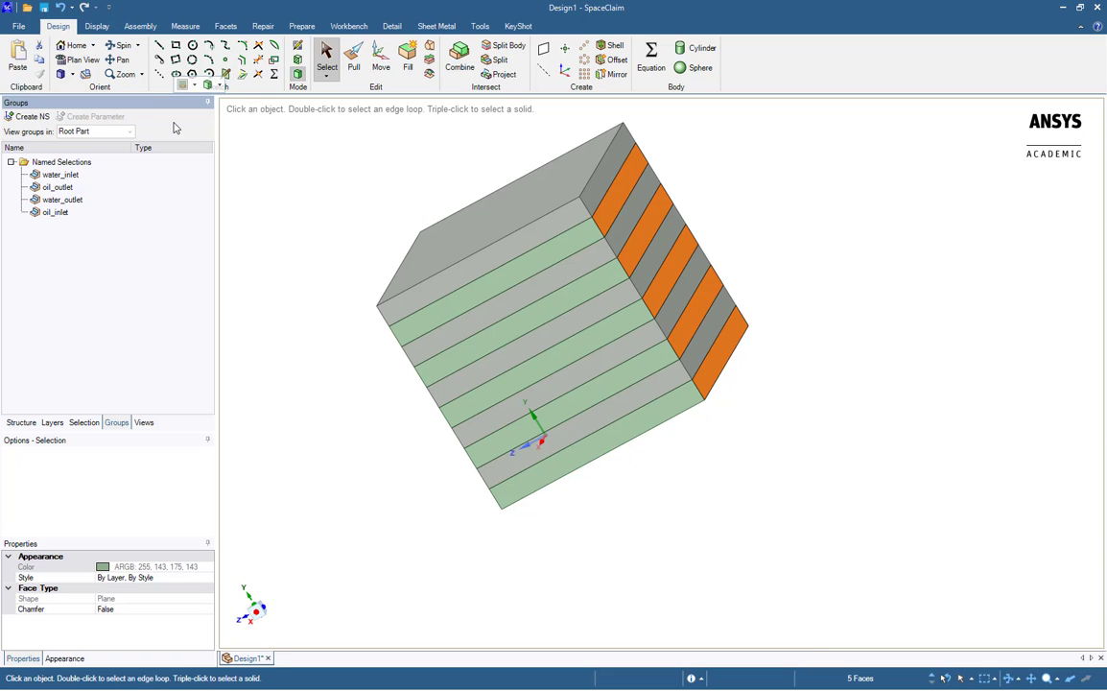
Select ten wall-strip faces on opposite faces of the stack and name them water_side_walls
left_click(464, 274)
left_click(484, 299, "ctrl")
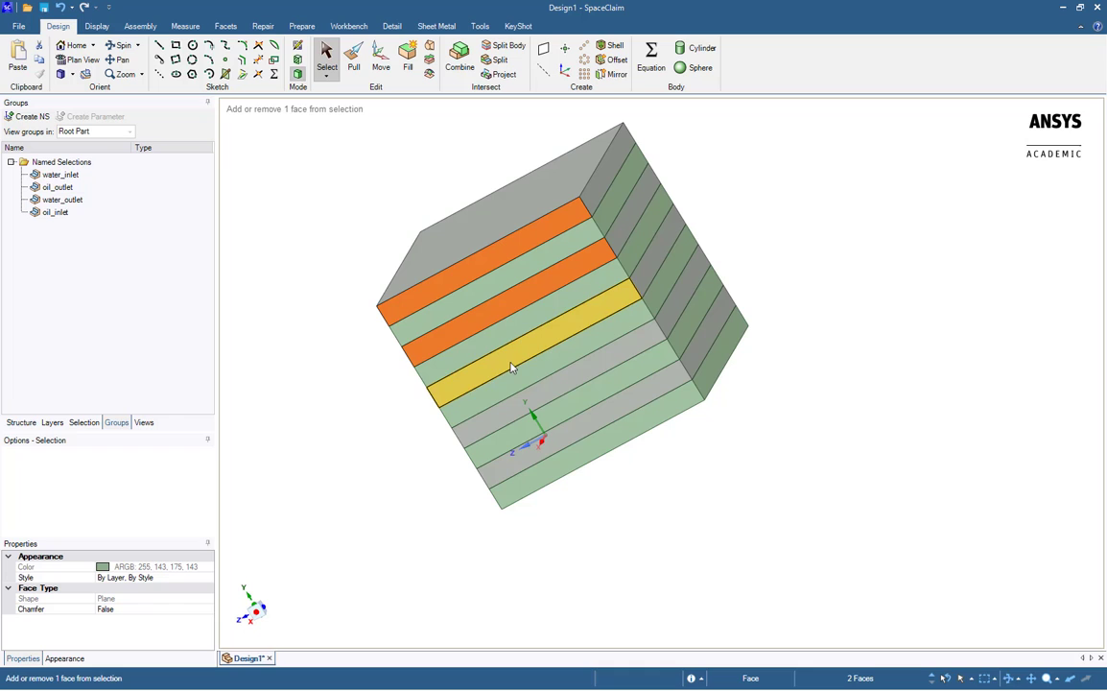
left_click(512, 367, "ctrl")
left_click(549, 396, "ctrl")
left_click(579, 439, "ctrl")
middle_click_drag(378, 353, 603, 332)
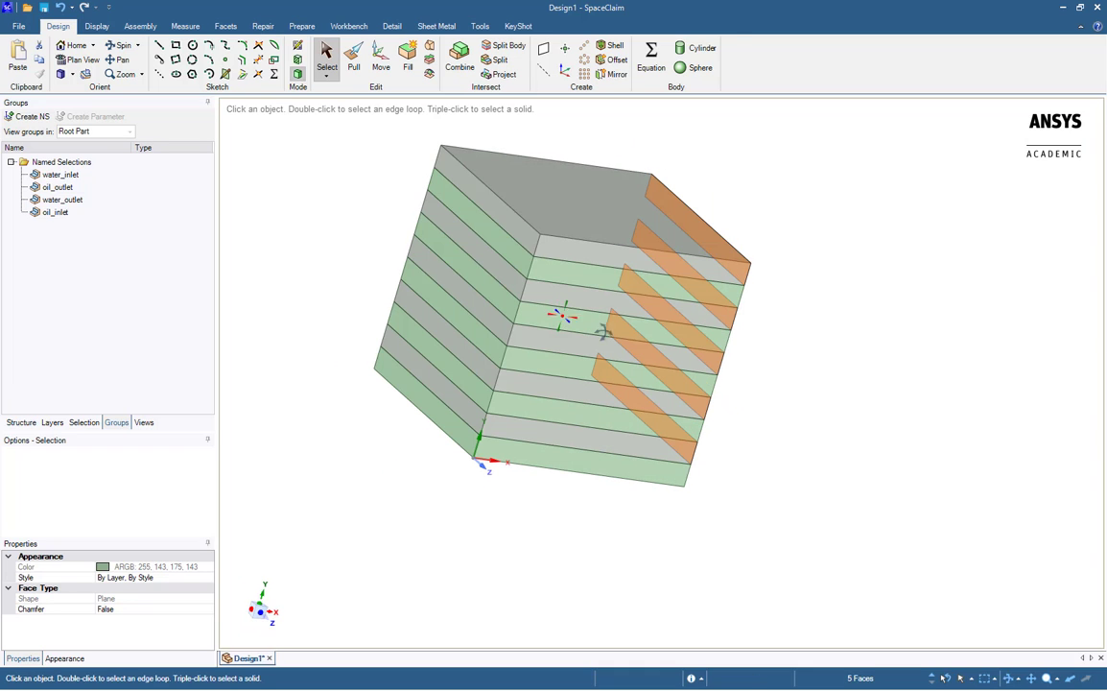
left_click(513, 227, "ctrl")
left_click(484, 254, "ctrl")
left_click(452, 292, "ctrl")
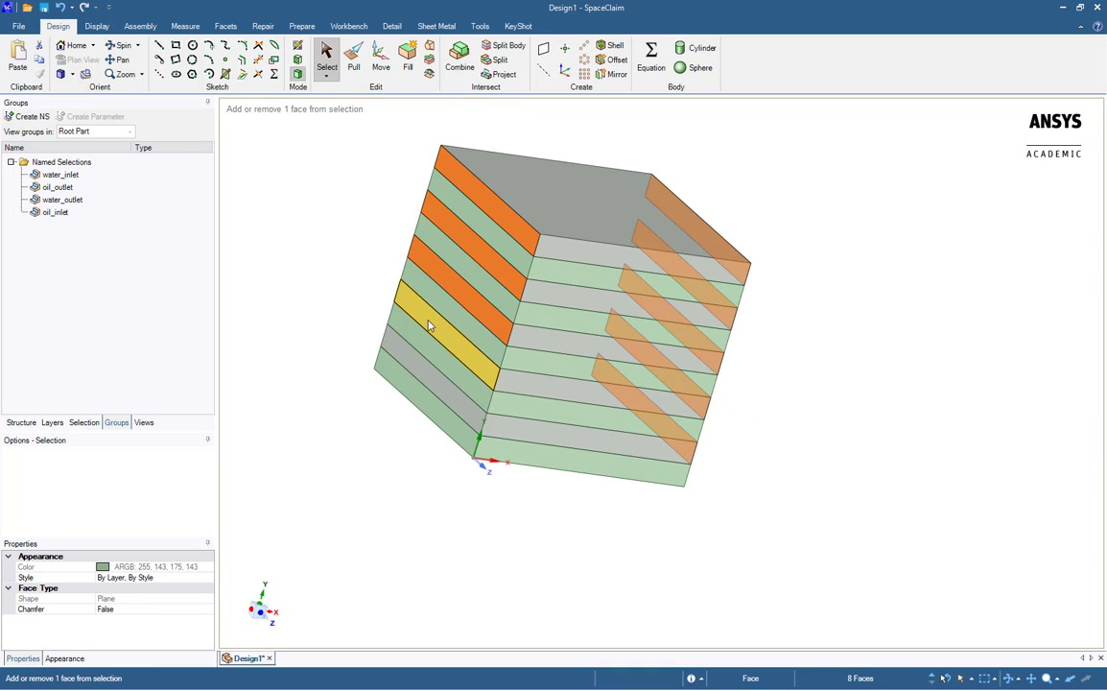
left_click(429, 326, "ctrl")
left_click(413, 365, "ctrl")
left_click(28, 116)
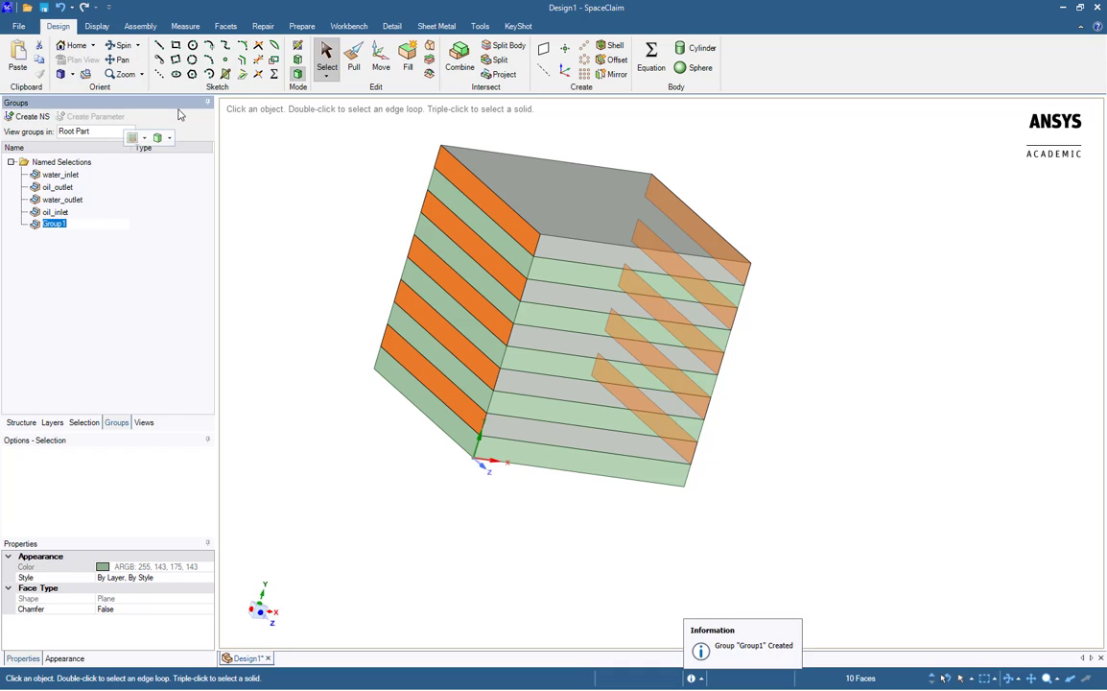
type("water_side")
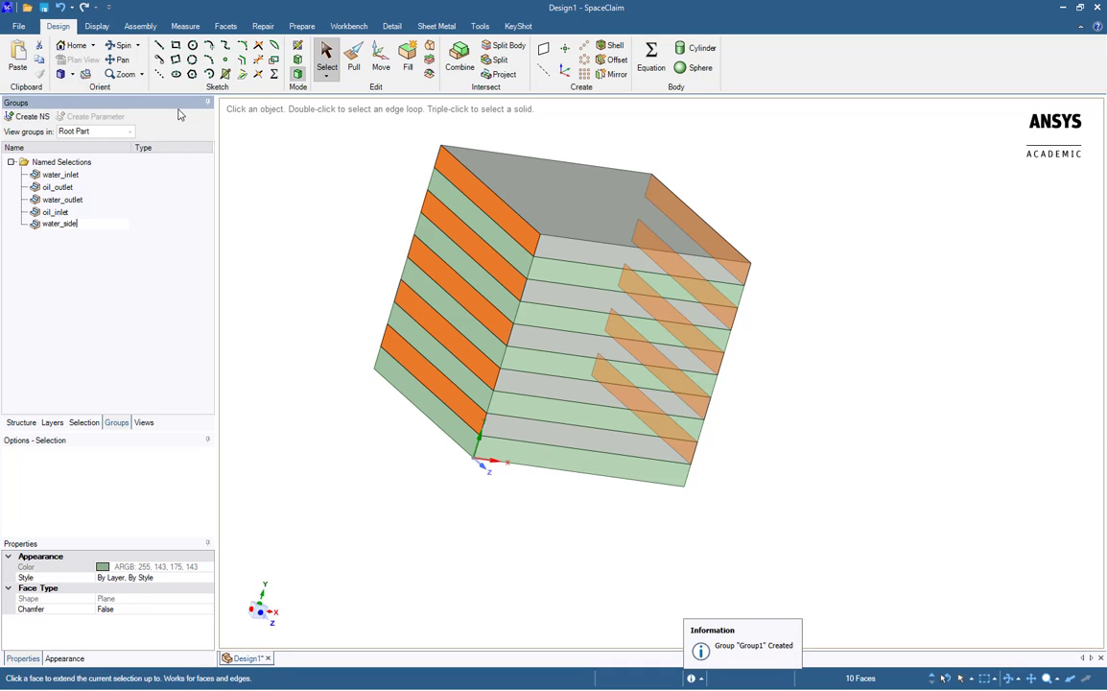
type("_walls")
key("Return")
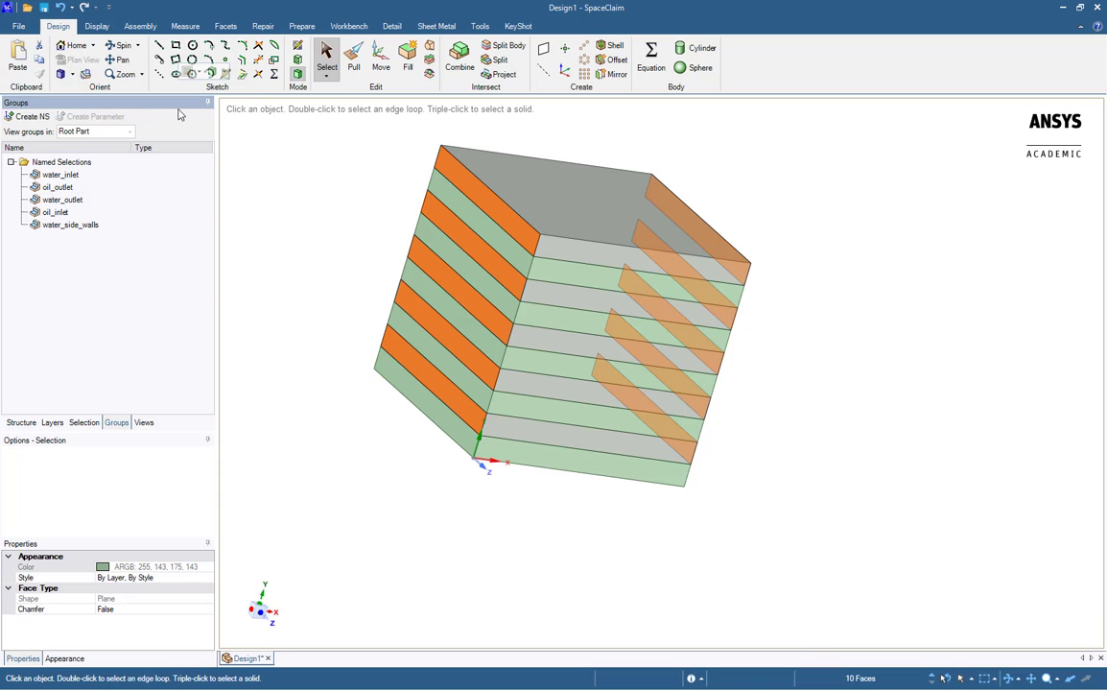
Select the ten left and right oil-side wall strips and name them oil_side_walls
left_click(436, 203)
left_click(412, 235, "ctrl")
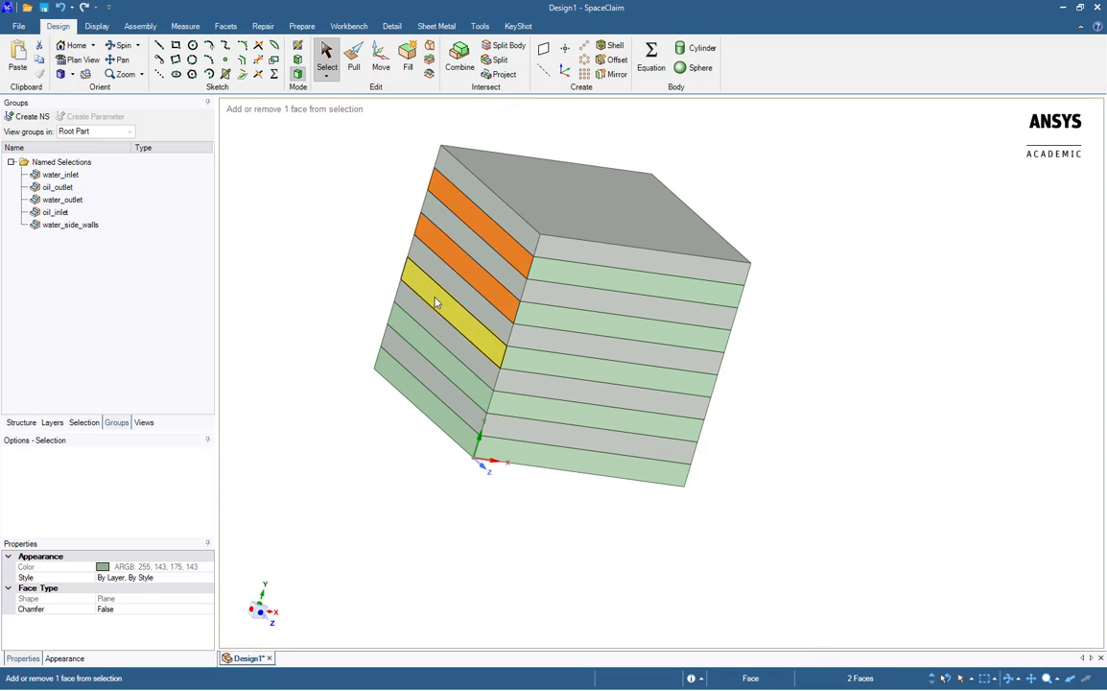
left_click(435, 302, "ctrl")
left_click(417, 343, "ctrl")
left_click(395, 387, "ctrl")
middle_click_drag(657, 355, 684, 246)
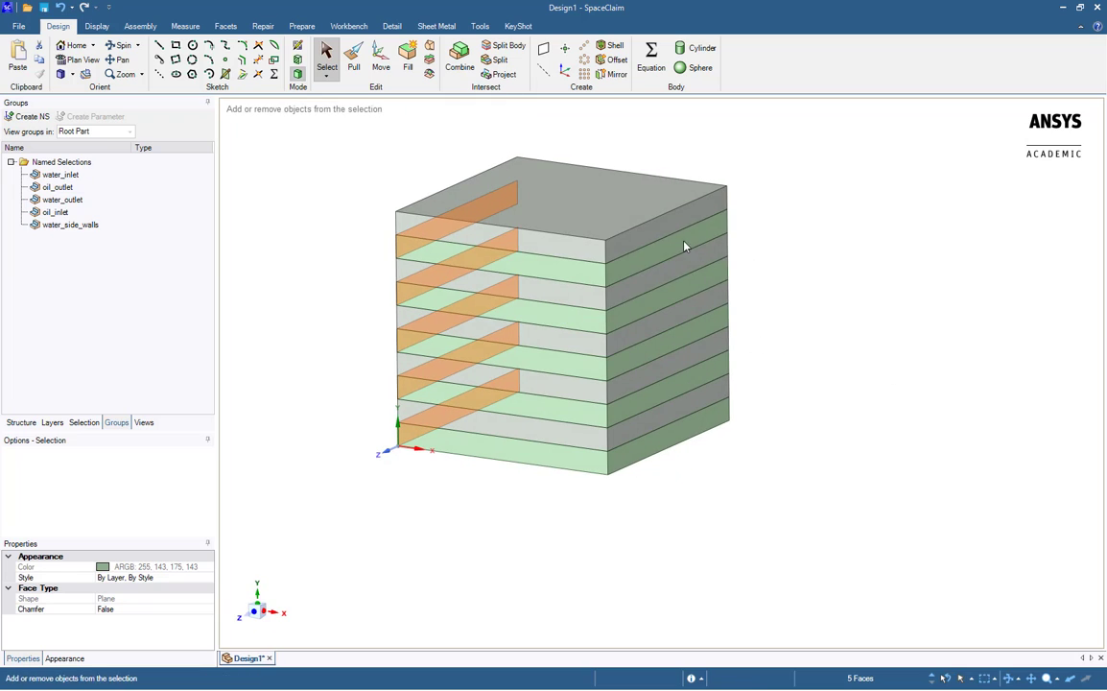
left_click(684, 247, "ctrl")
left_click(692, 292, "ctrl")
left_click(695, 334, "ctrl")
left_click(699, 382, "ctrl")
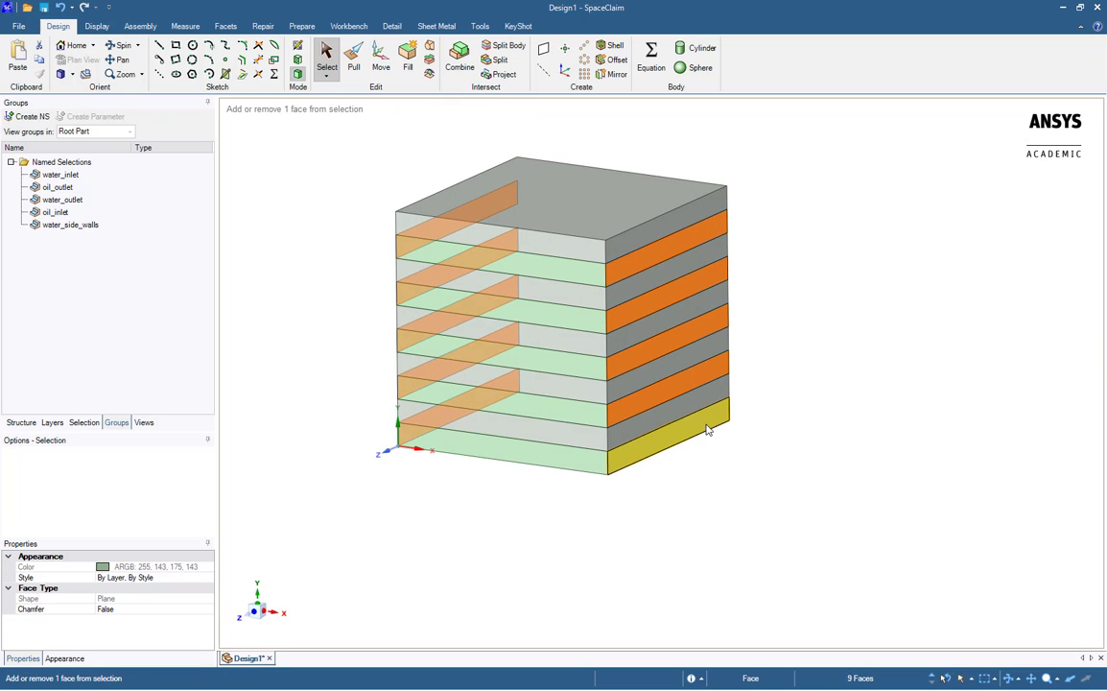
left_click(707, 429, "ctrl")
left_click(29, 116)
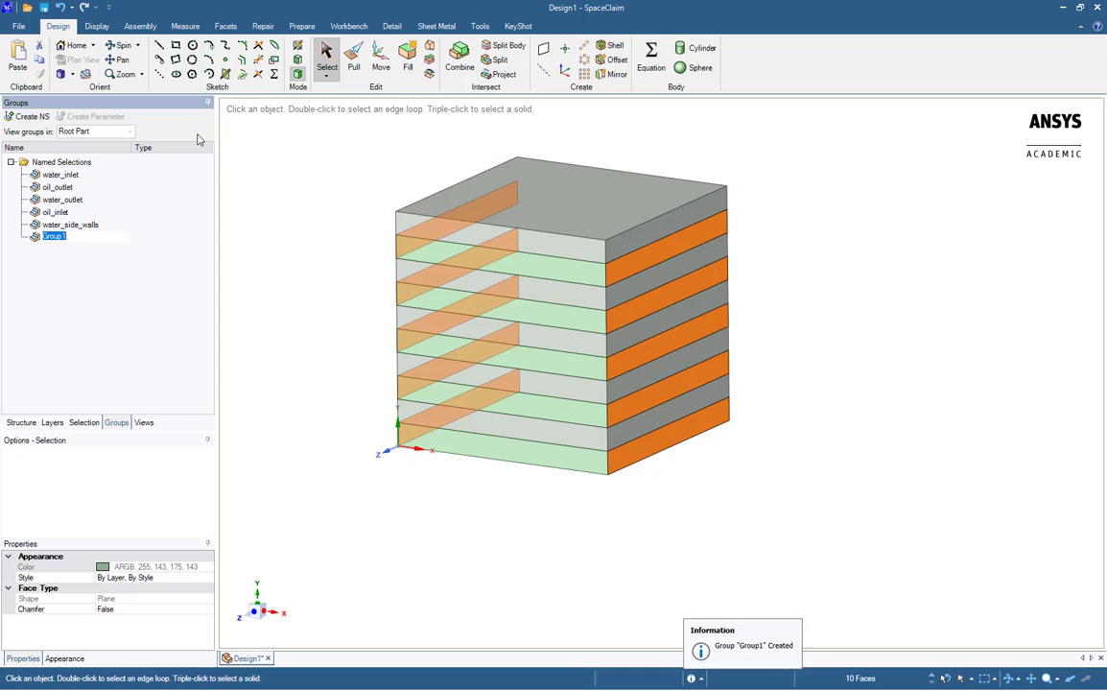
type("oil_side_w")
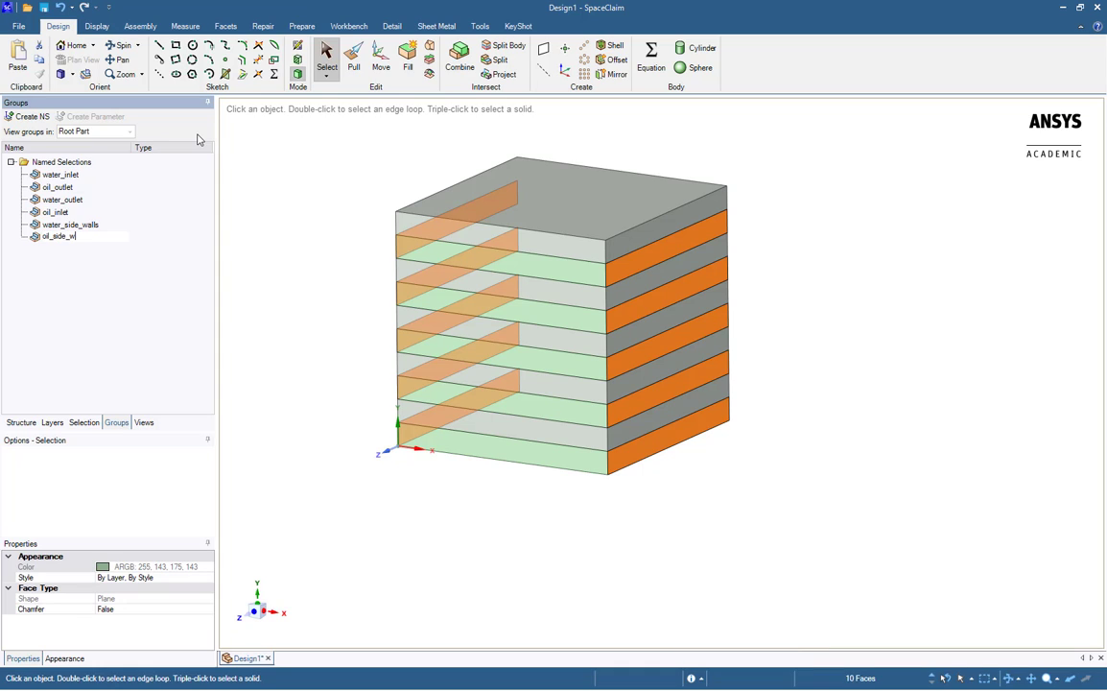
type("alls")
key("Return")
left_click(331, 272)
Hide the water_inlet and oil_outlet named selections
middle_click_drag(358, 279, 329, 289)
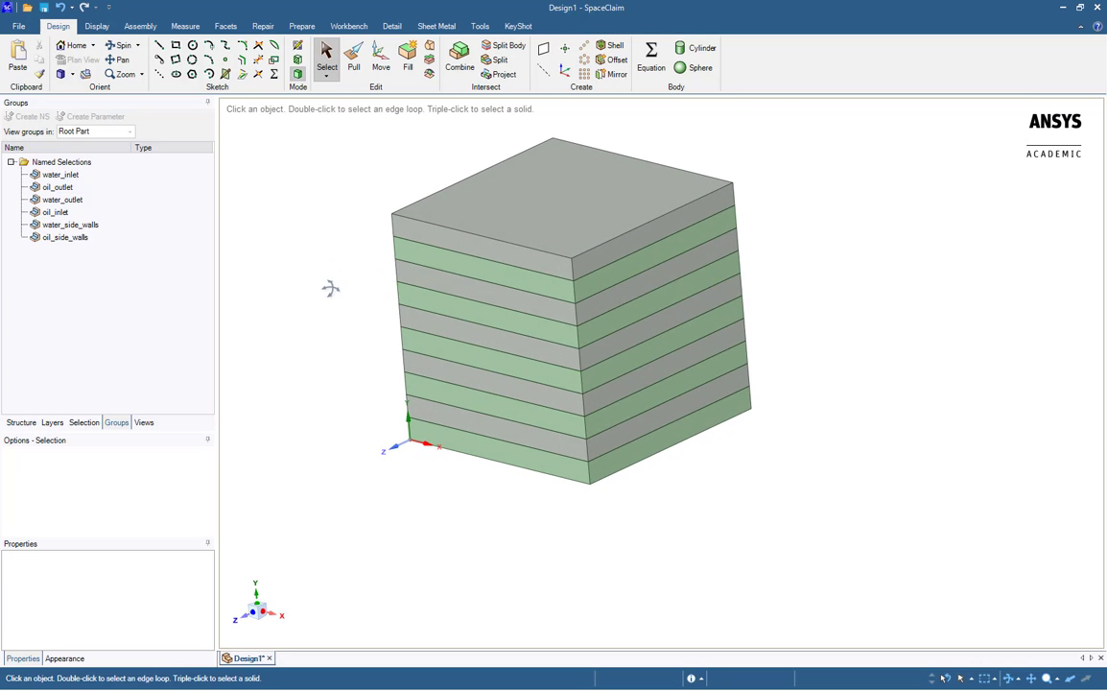
left_click(62, 175)
left_click(67, 187, "ctrl")
right_click(73, 191)
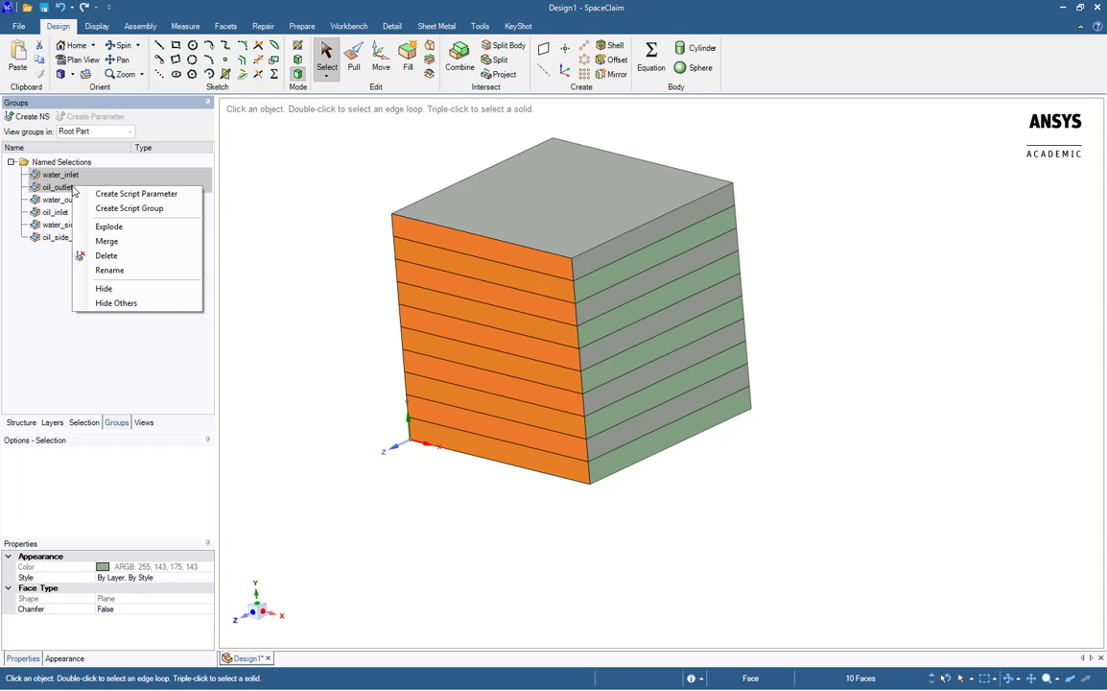
left_click(106, 288)
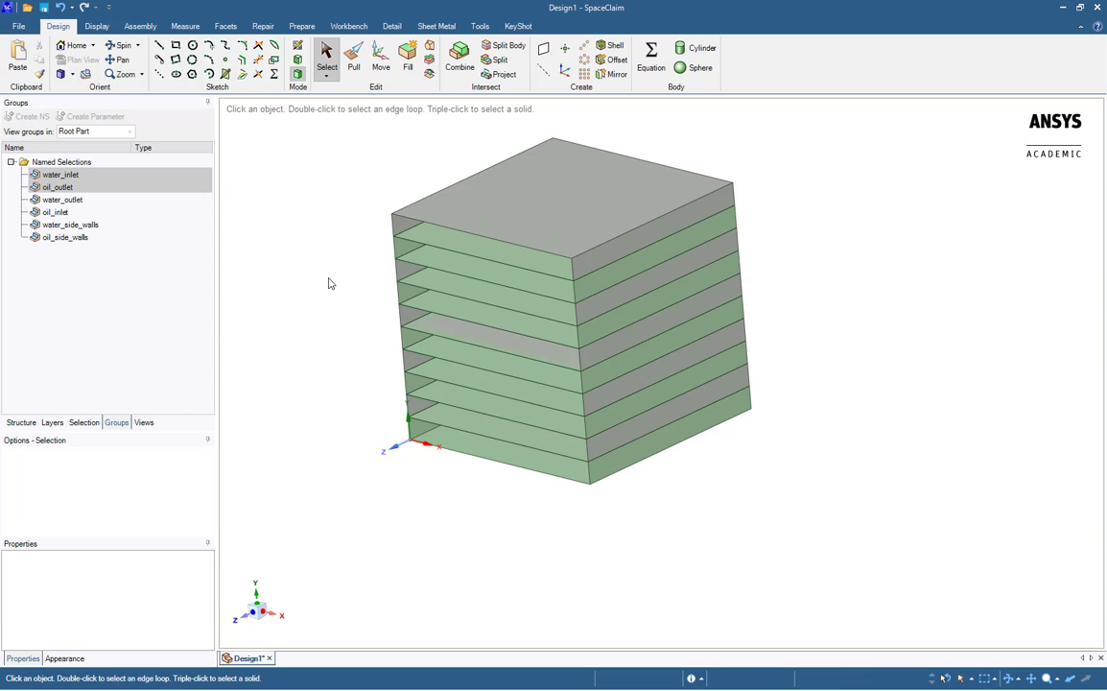
Select the nine inner plate faces and name them intermediate_walls
left_click(493, 257)
left_click(485, 286, "ctrl")
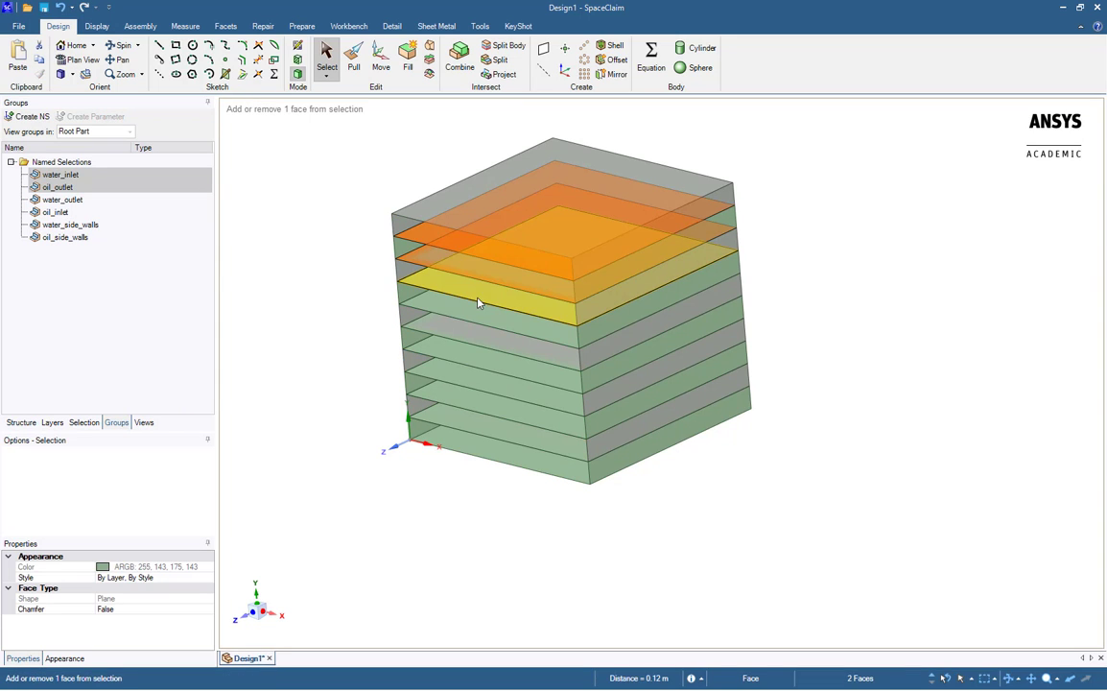
left_click(478, 303, "ctrl")
left_click(471, 323, "ctrl")
left_click(469, 345, "ctrl")
left_click(470, 365, "ctrl")
left_click(473, 385, "ctrl")
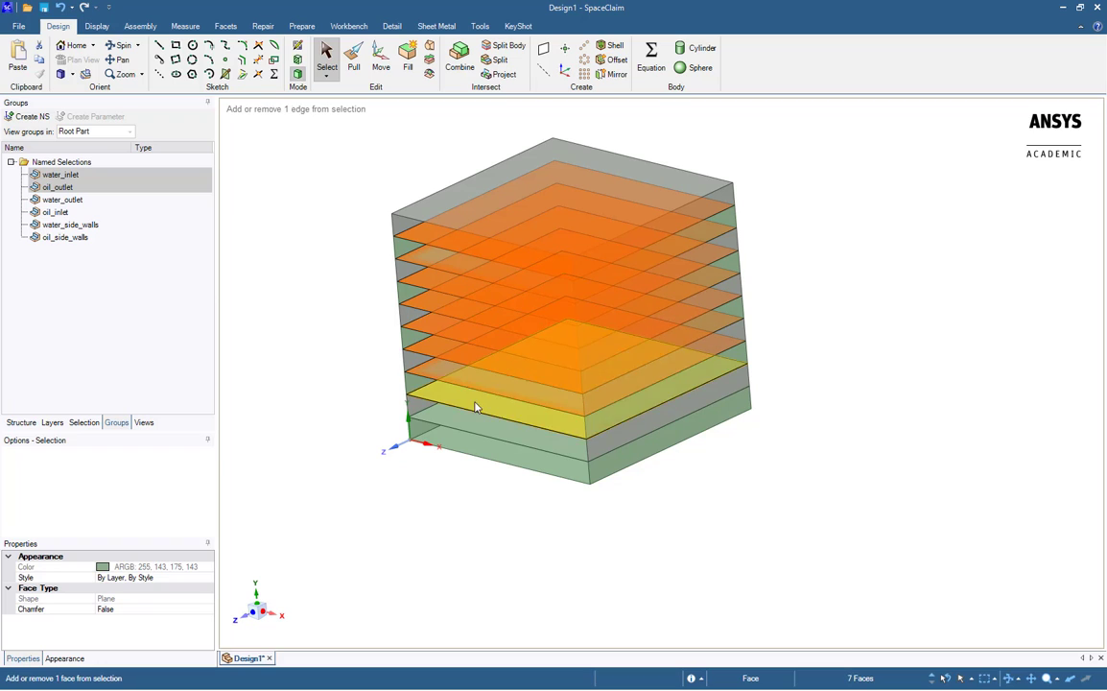
left_click(475, 407, "ctrl")
left_click(475, 428, "ctrl")
left_click(29, 116)
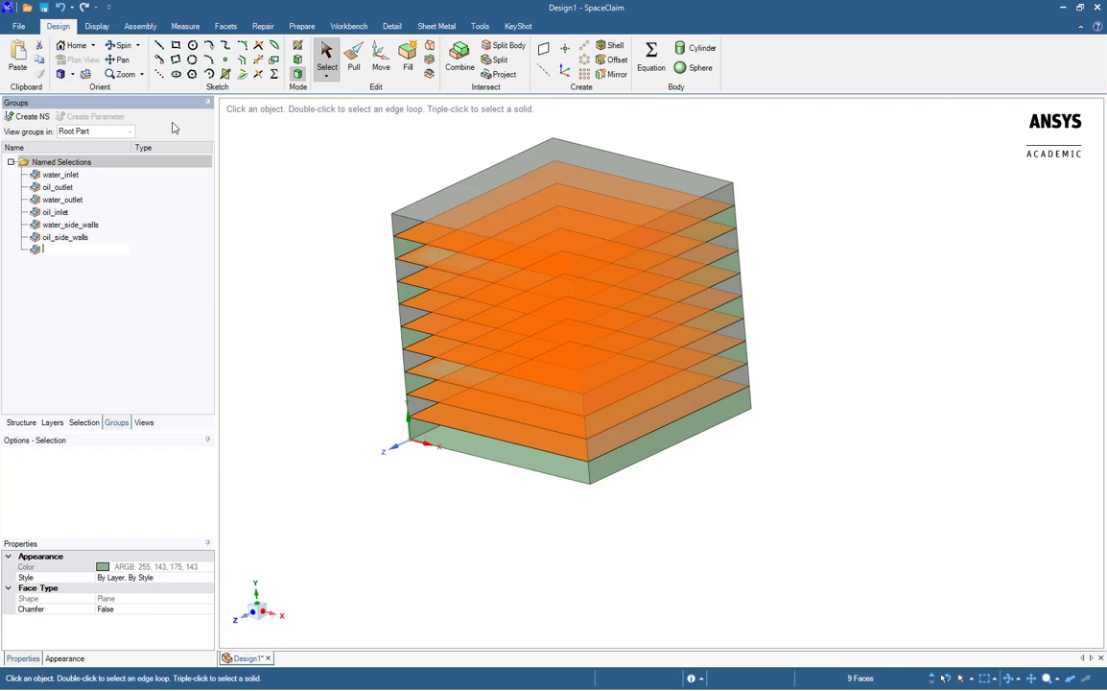
type("intermediate_walls")
key("Return")
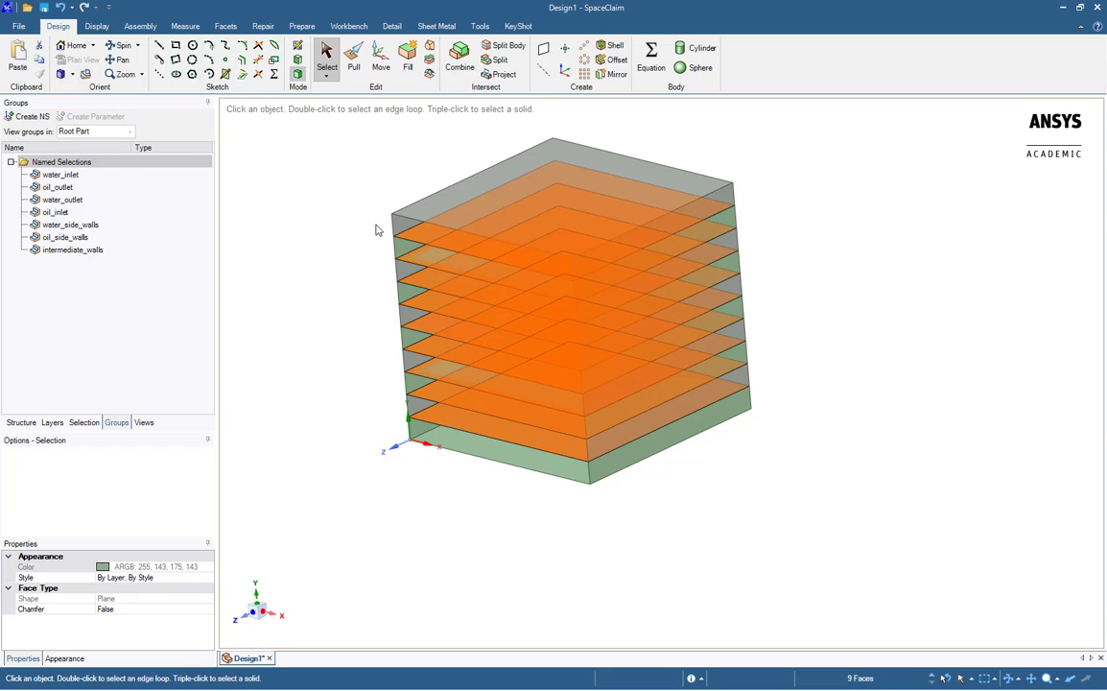
left_click(298, 199)
right_click(299, 199)
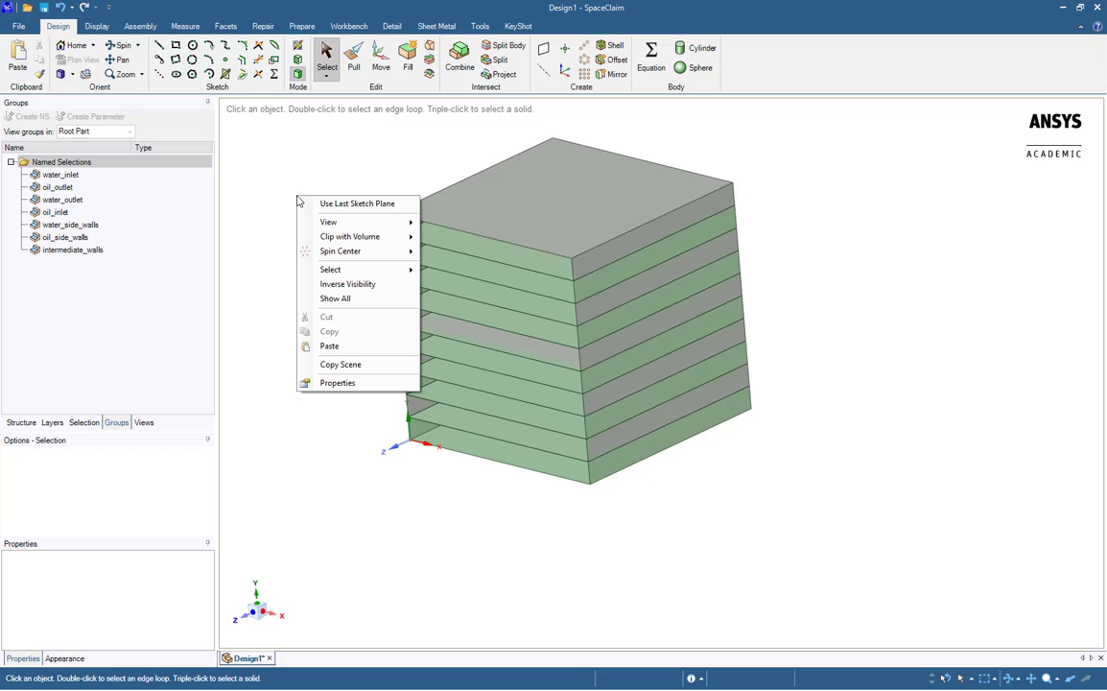
Show all faces, then share topology on the Workbench tab, merging 9 faces and 36 edges
left_click(341, 300)
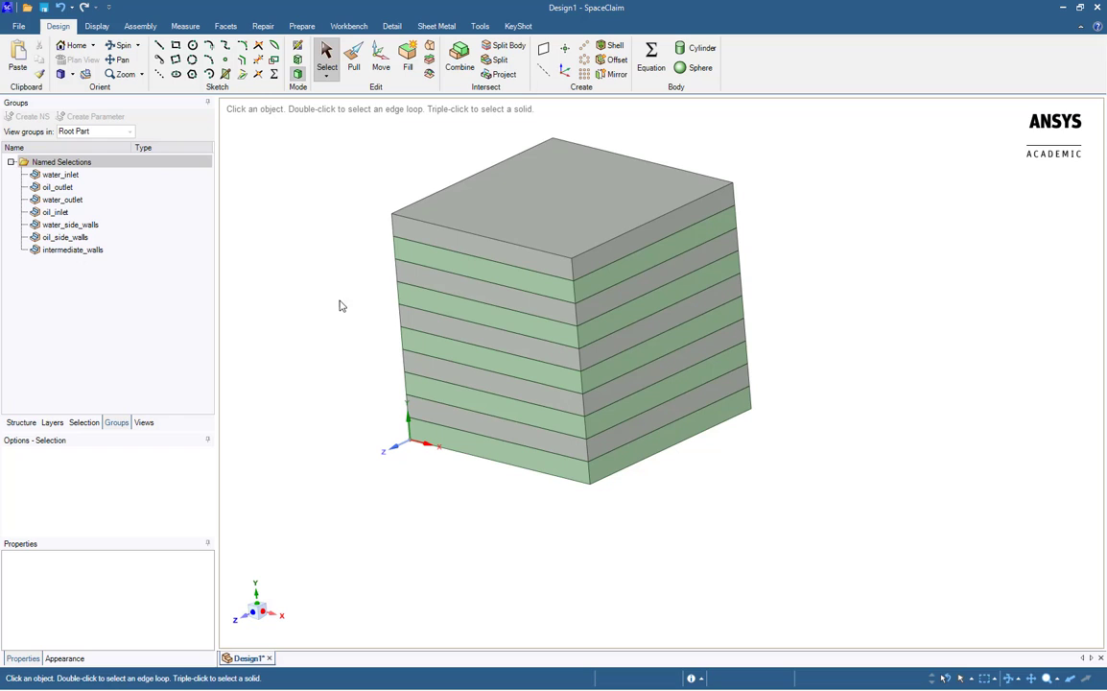
left_click(349, 29)
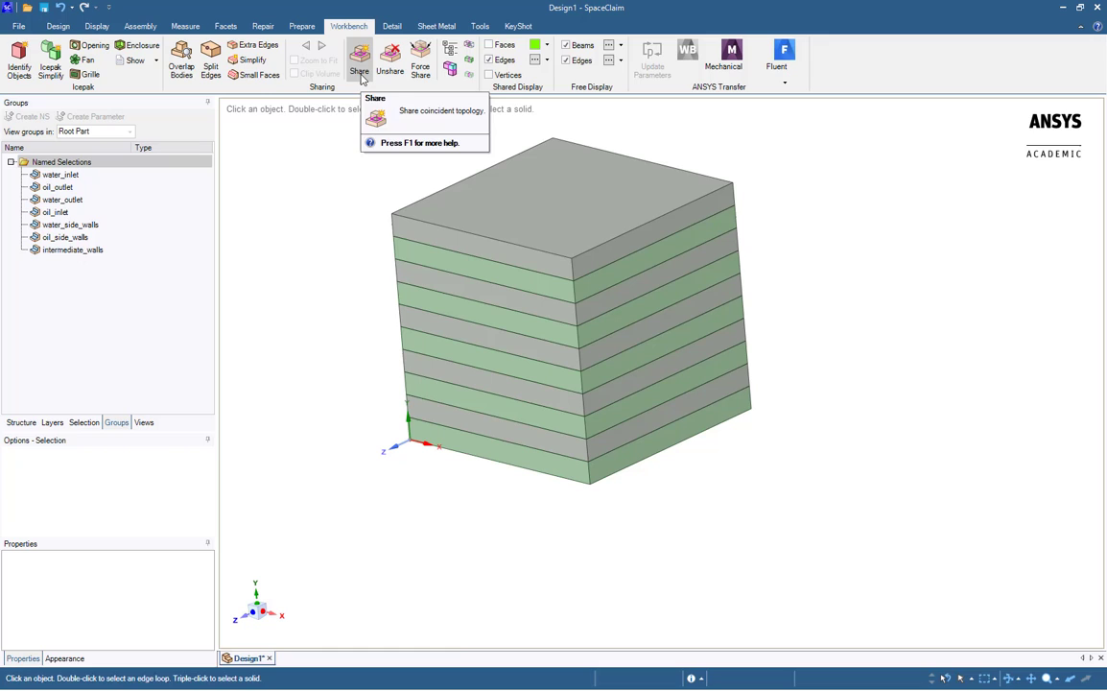
left_click(359, 75)
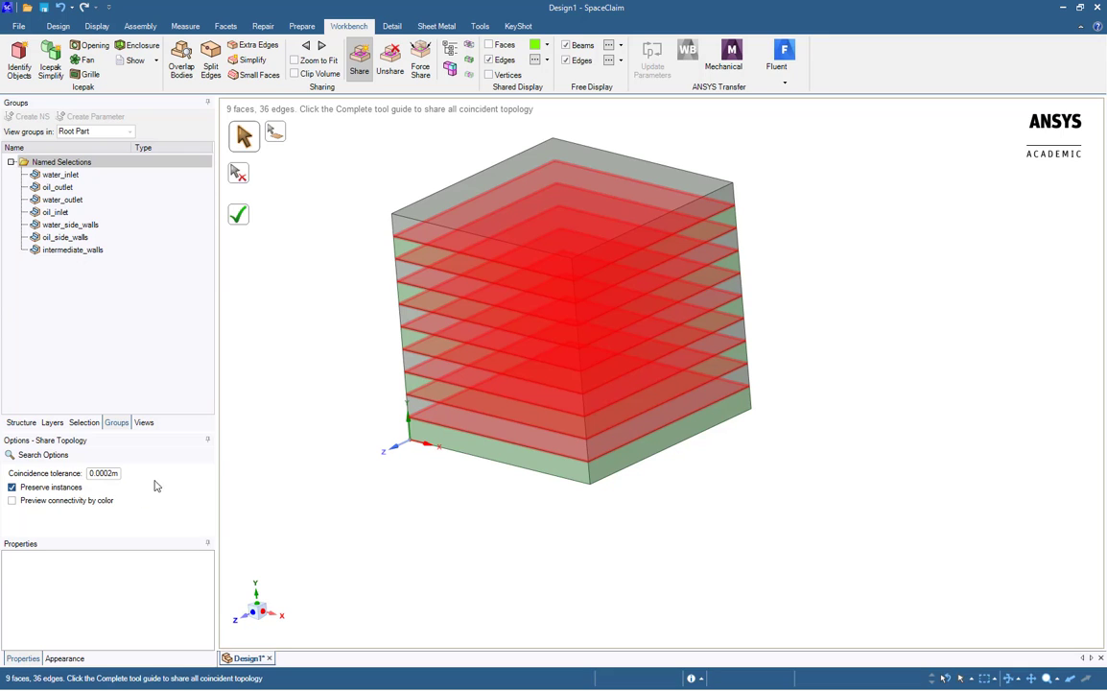
left_click(238, 214)
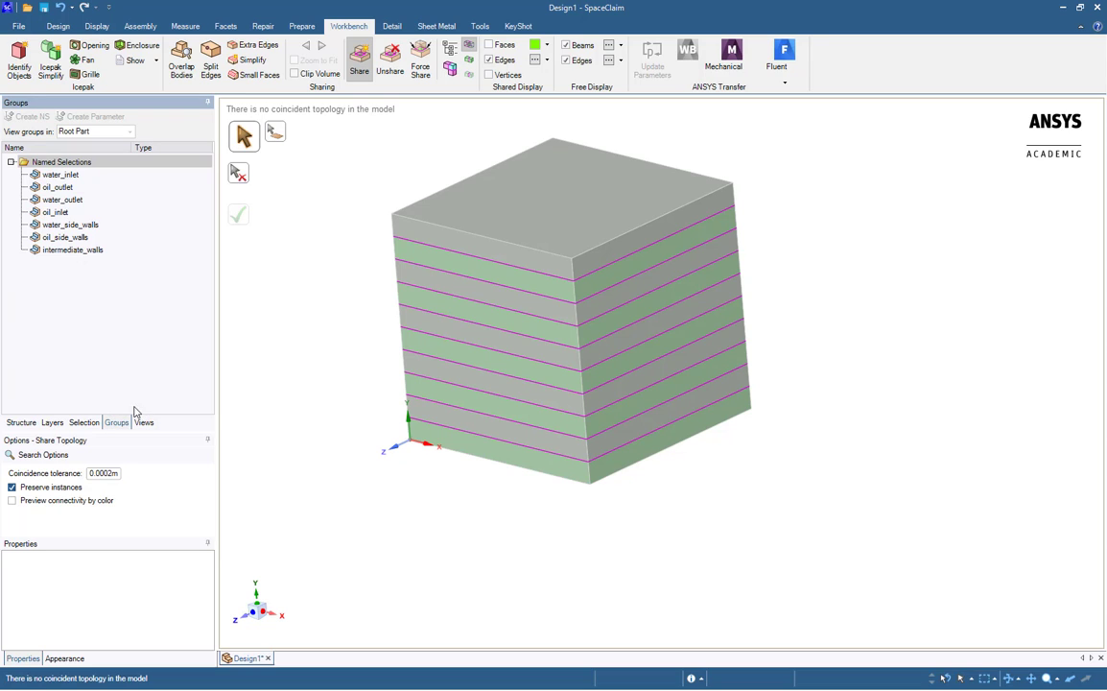
Save the design as heat_exchanger.scdoc in the Desktop heat_exchanger folder
left_click(18, 25)
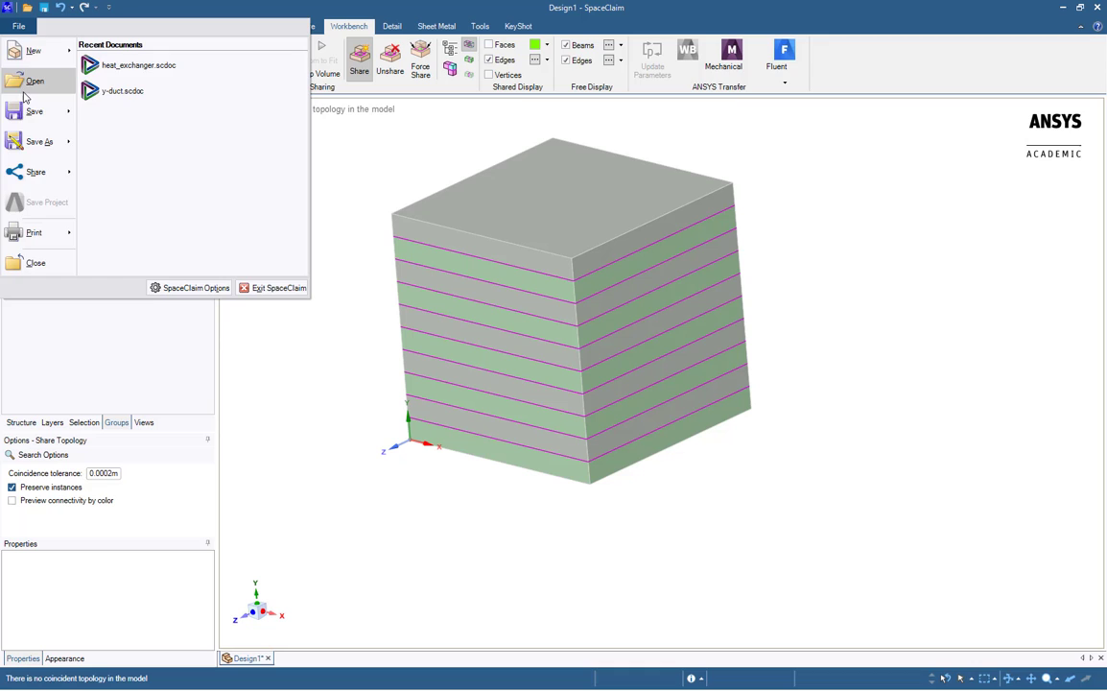
key("Escape")
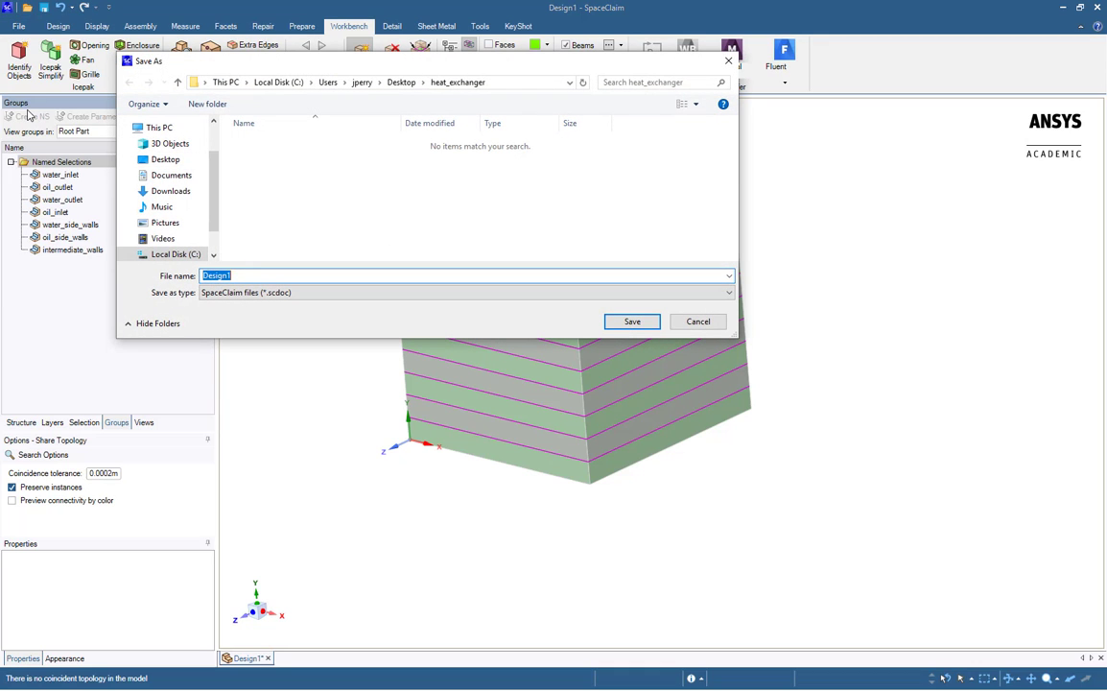
type("heat_exchanger")
key("Return")
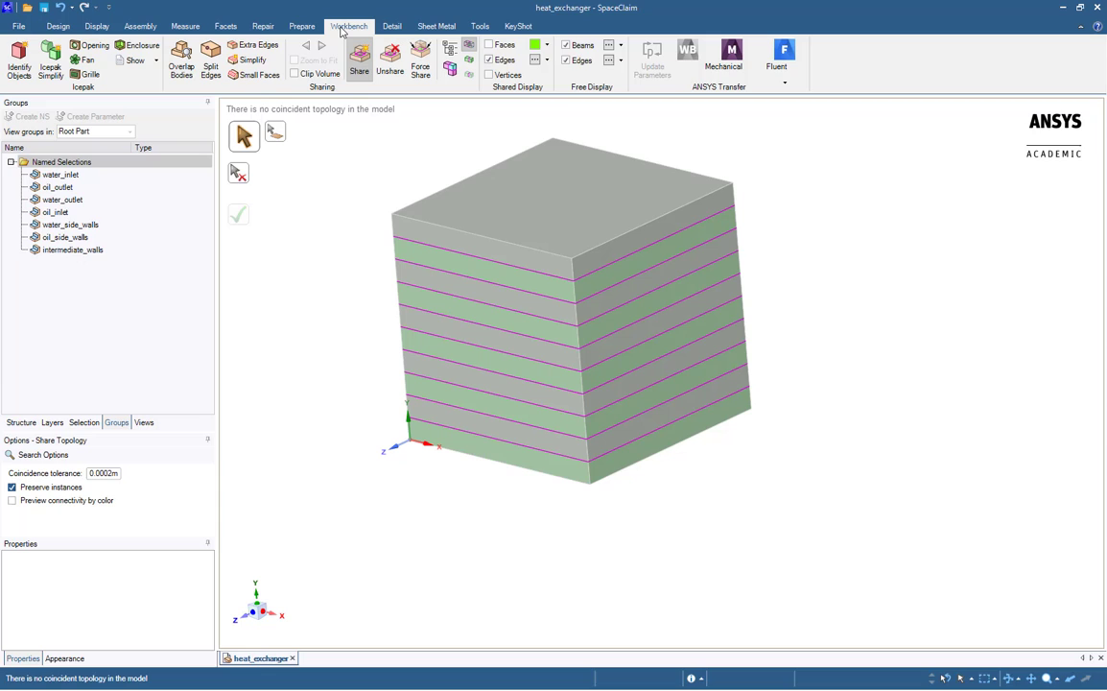
Expand the Fluent dropdown to show Watertight Geometry Workflow and Custom New Workflow
left_click(780, 82)
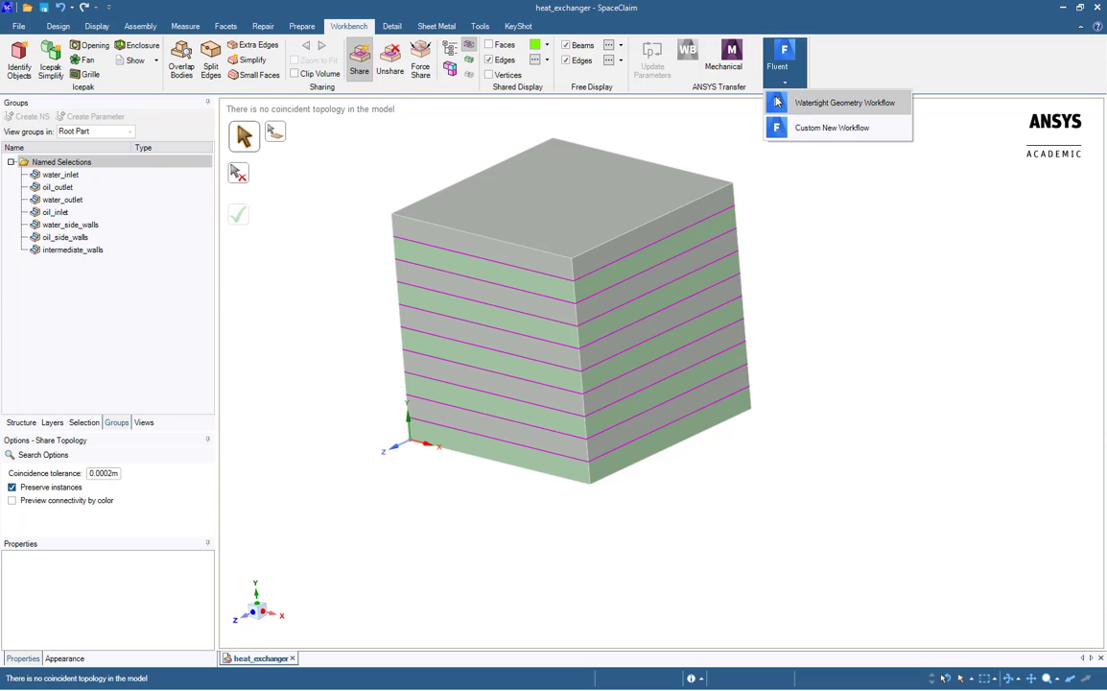